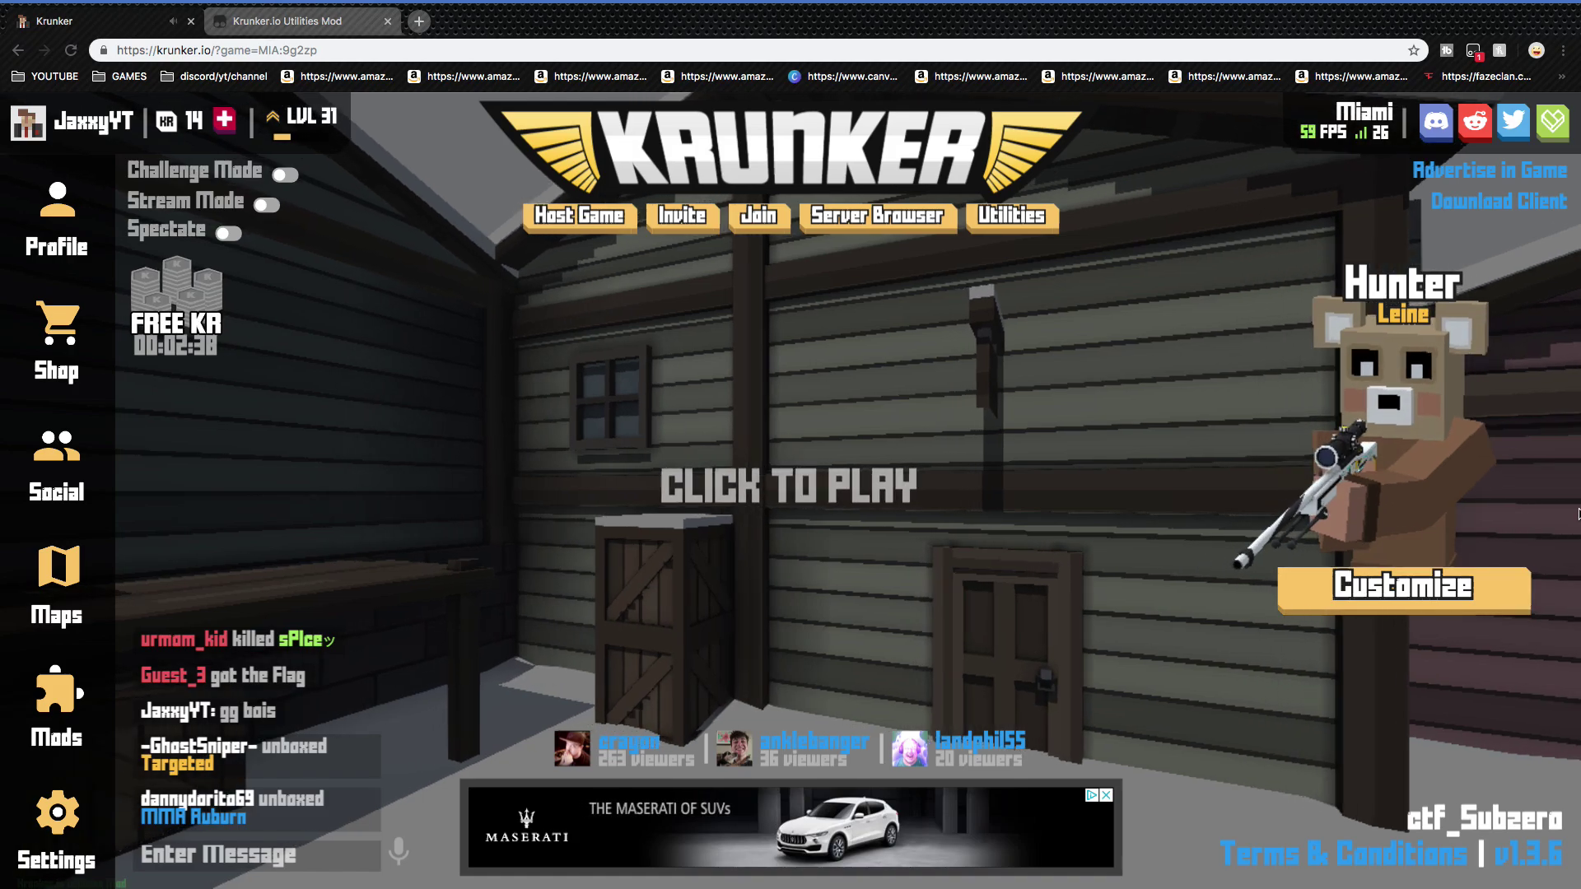
Step: Open Krunker's Utilities settings and look through them from Render to Customization
click(1018, 231)
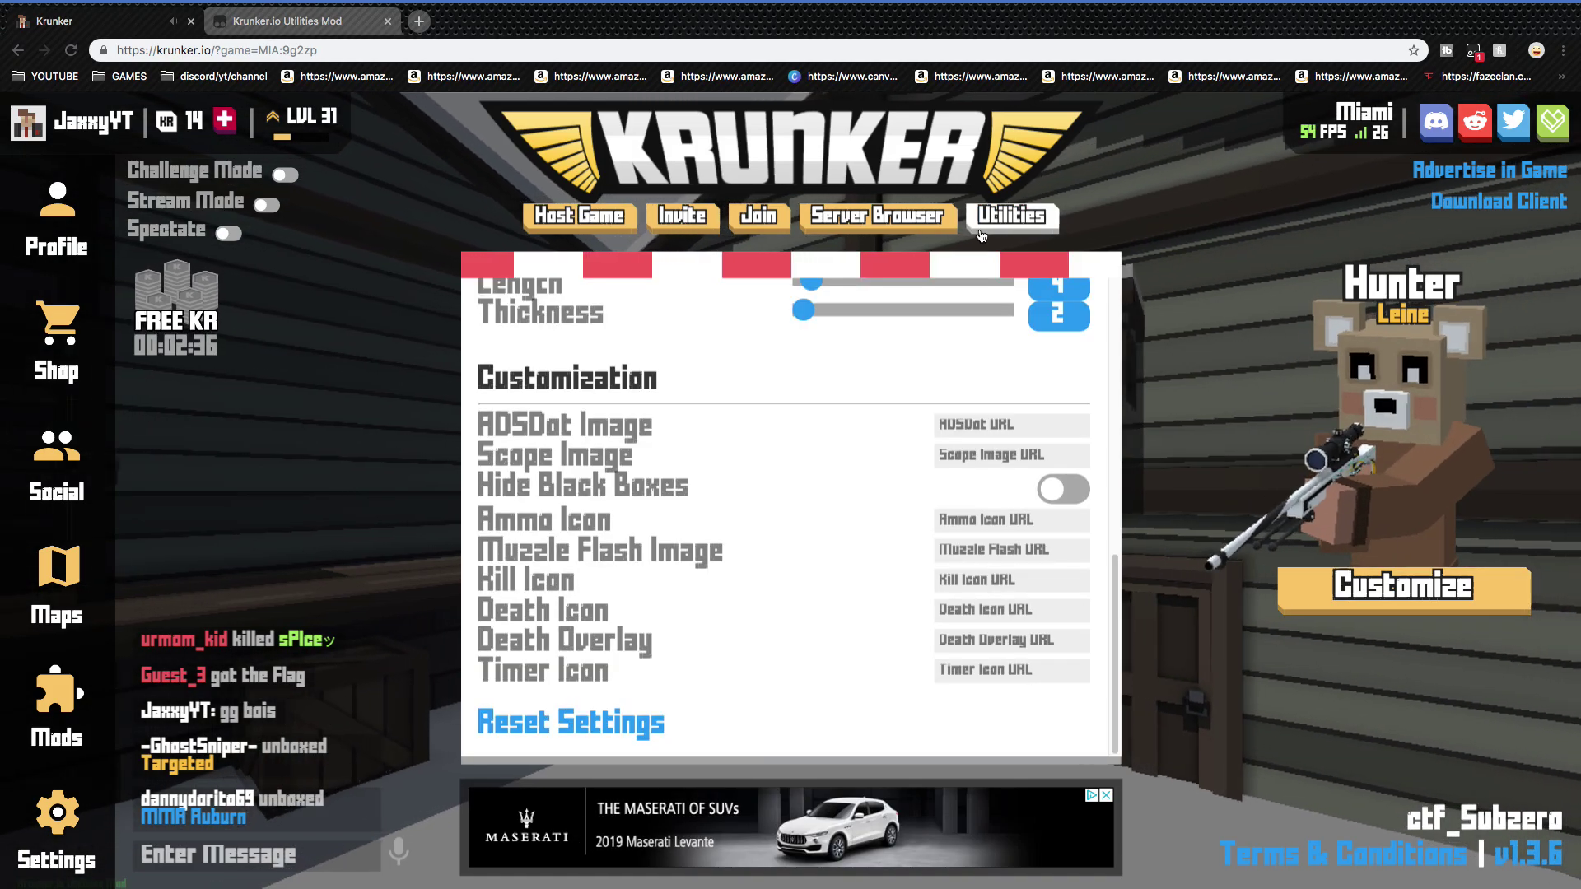
scroll(689, 448, up, 10)
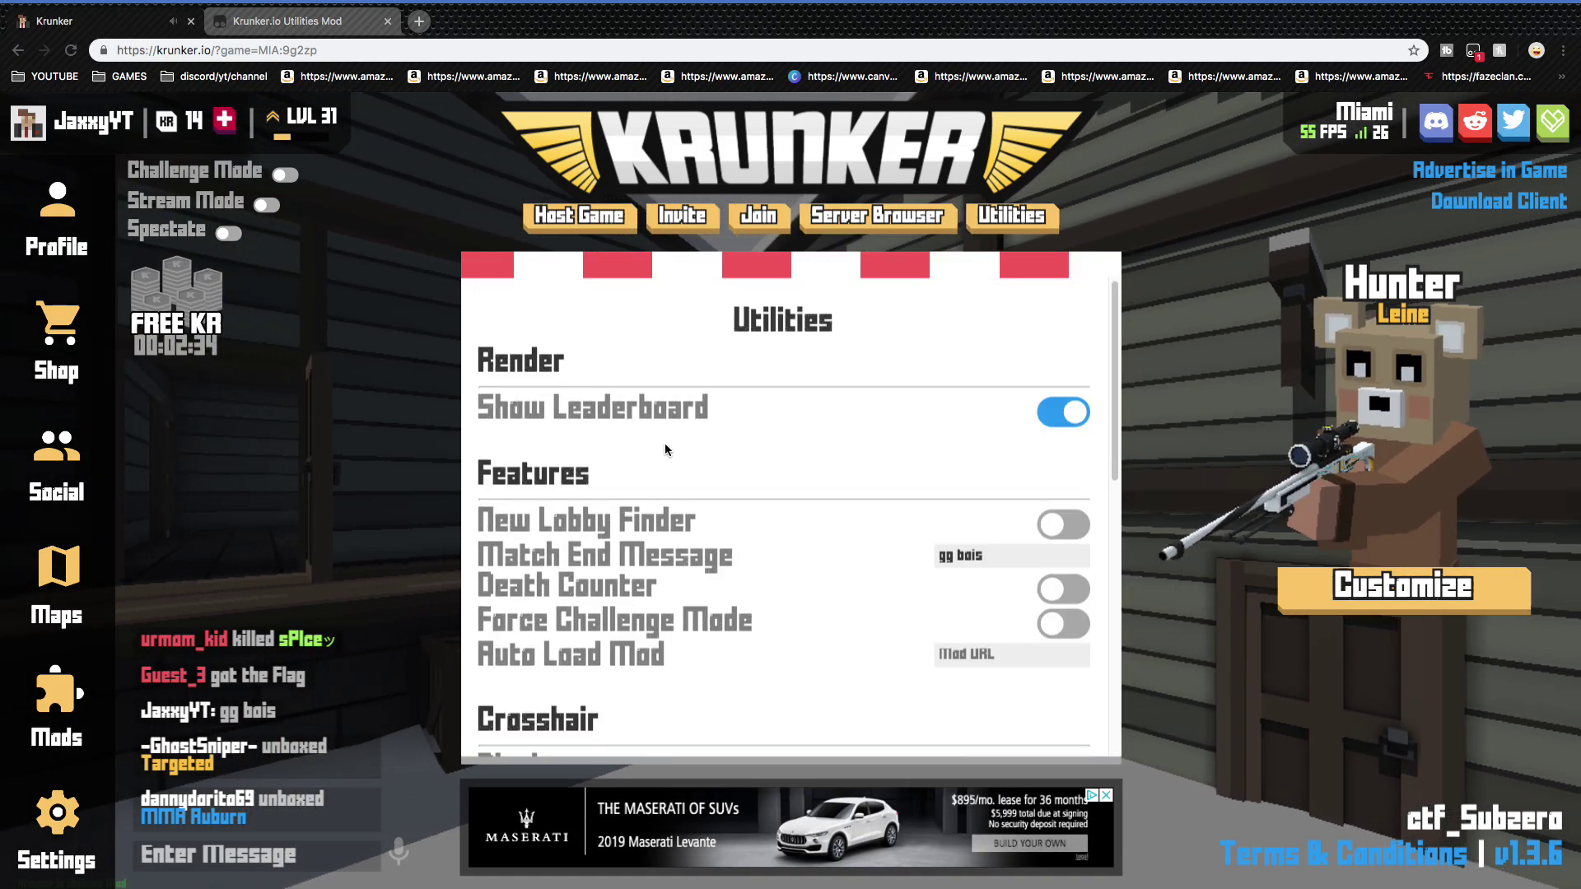
scroll(665, 443, down, 8)
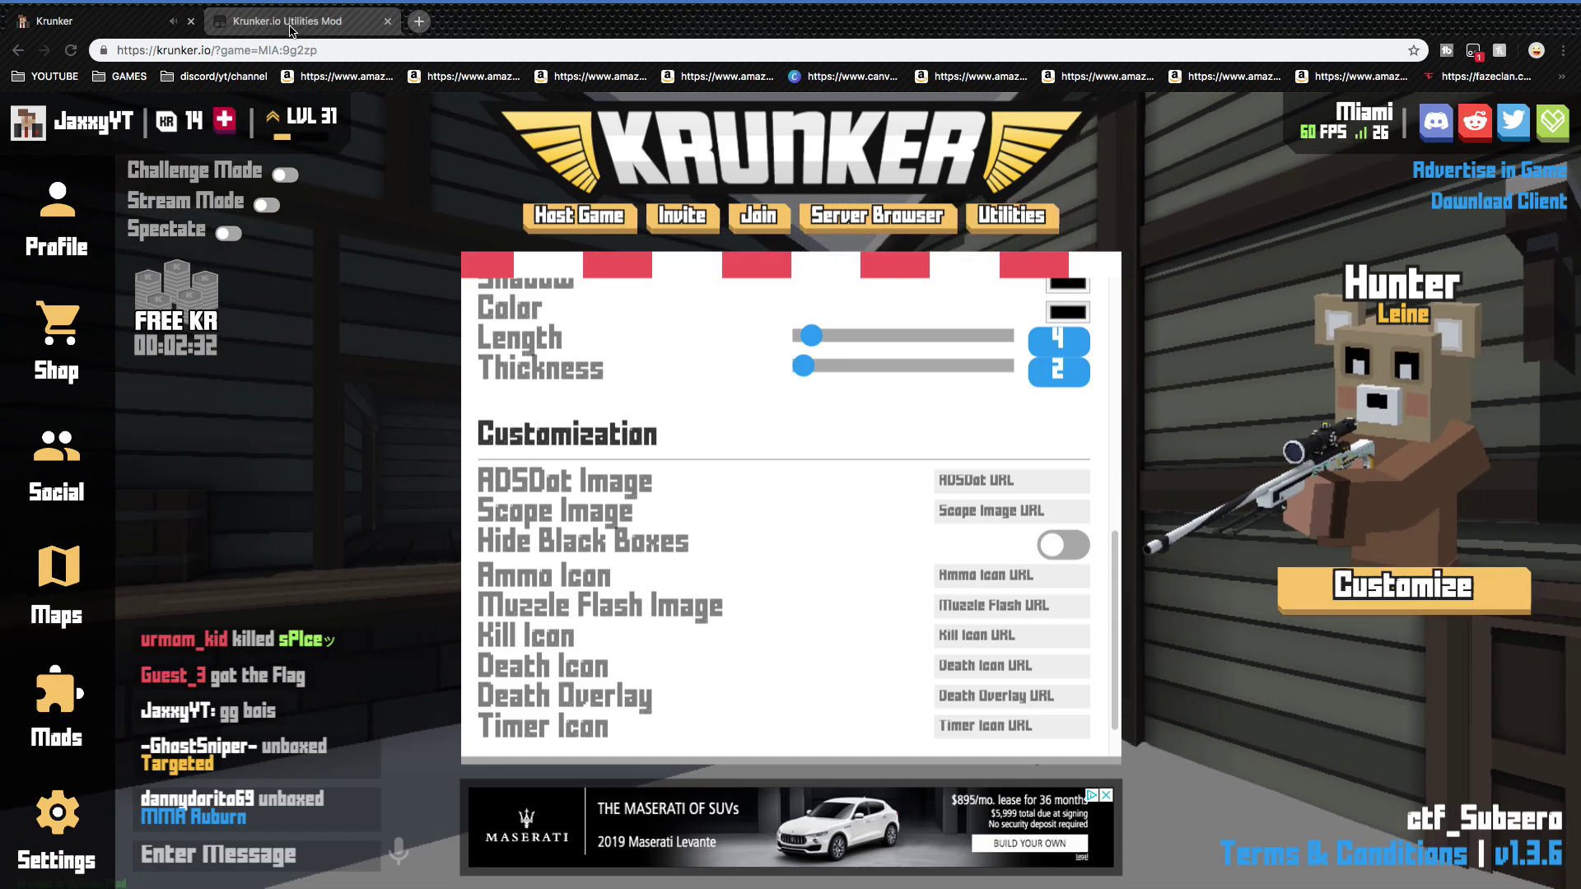
click(287, 24)
click(124, 20)
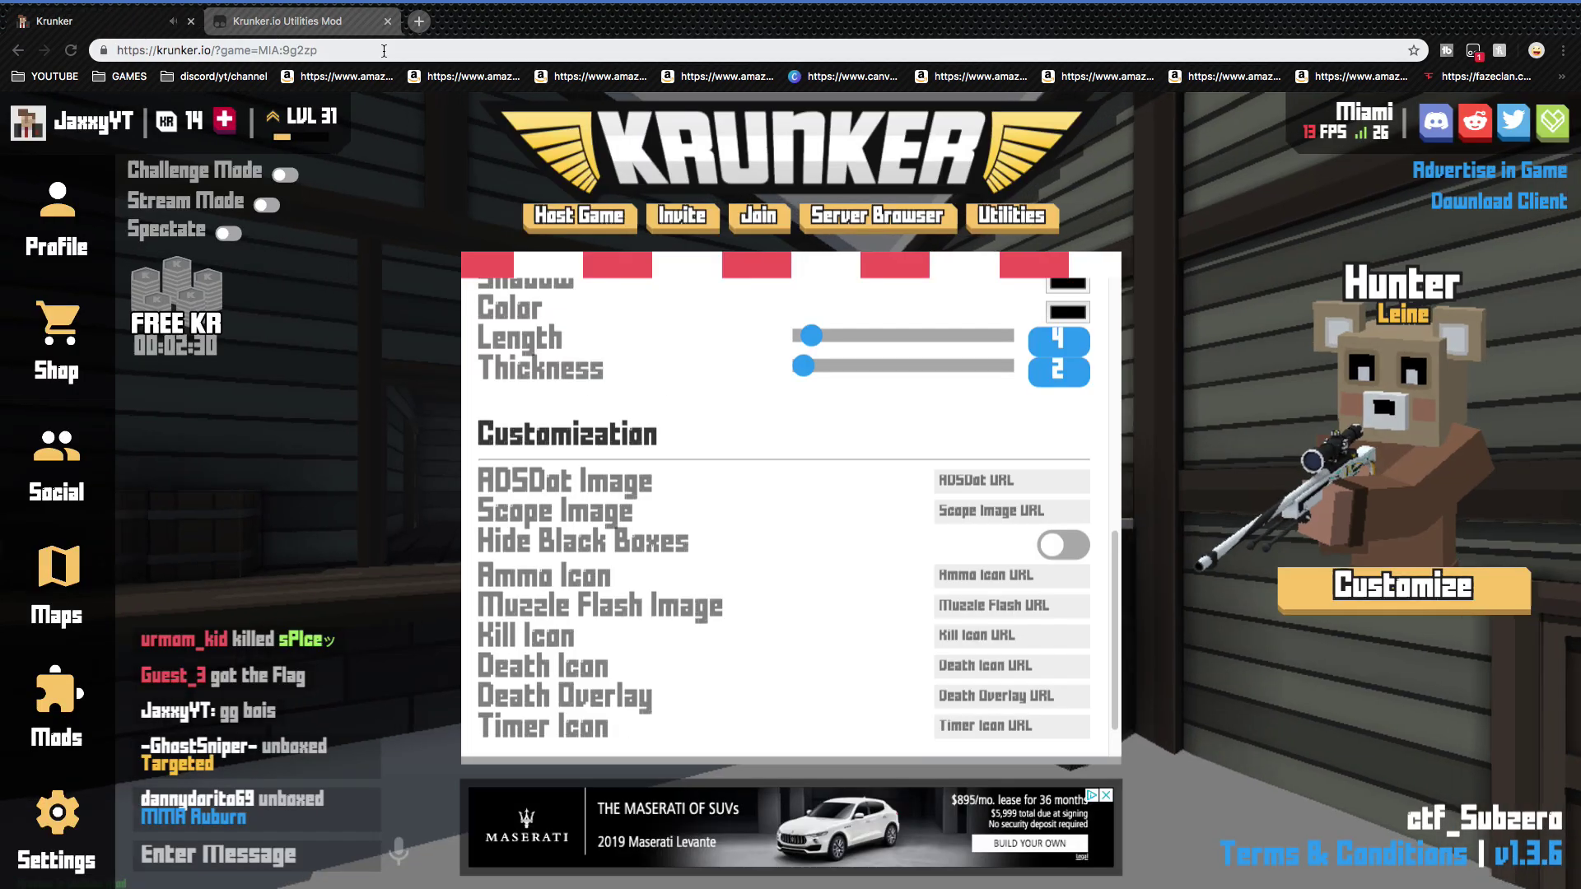
Step: Search the web for "tapermonky" in a new tab and open Tampermonkey's page in the Chrome Web Store
click(419, 21)
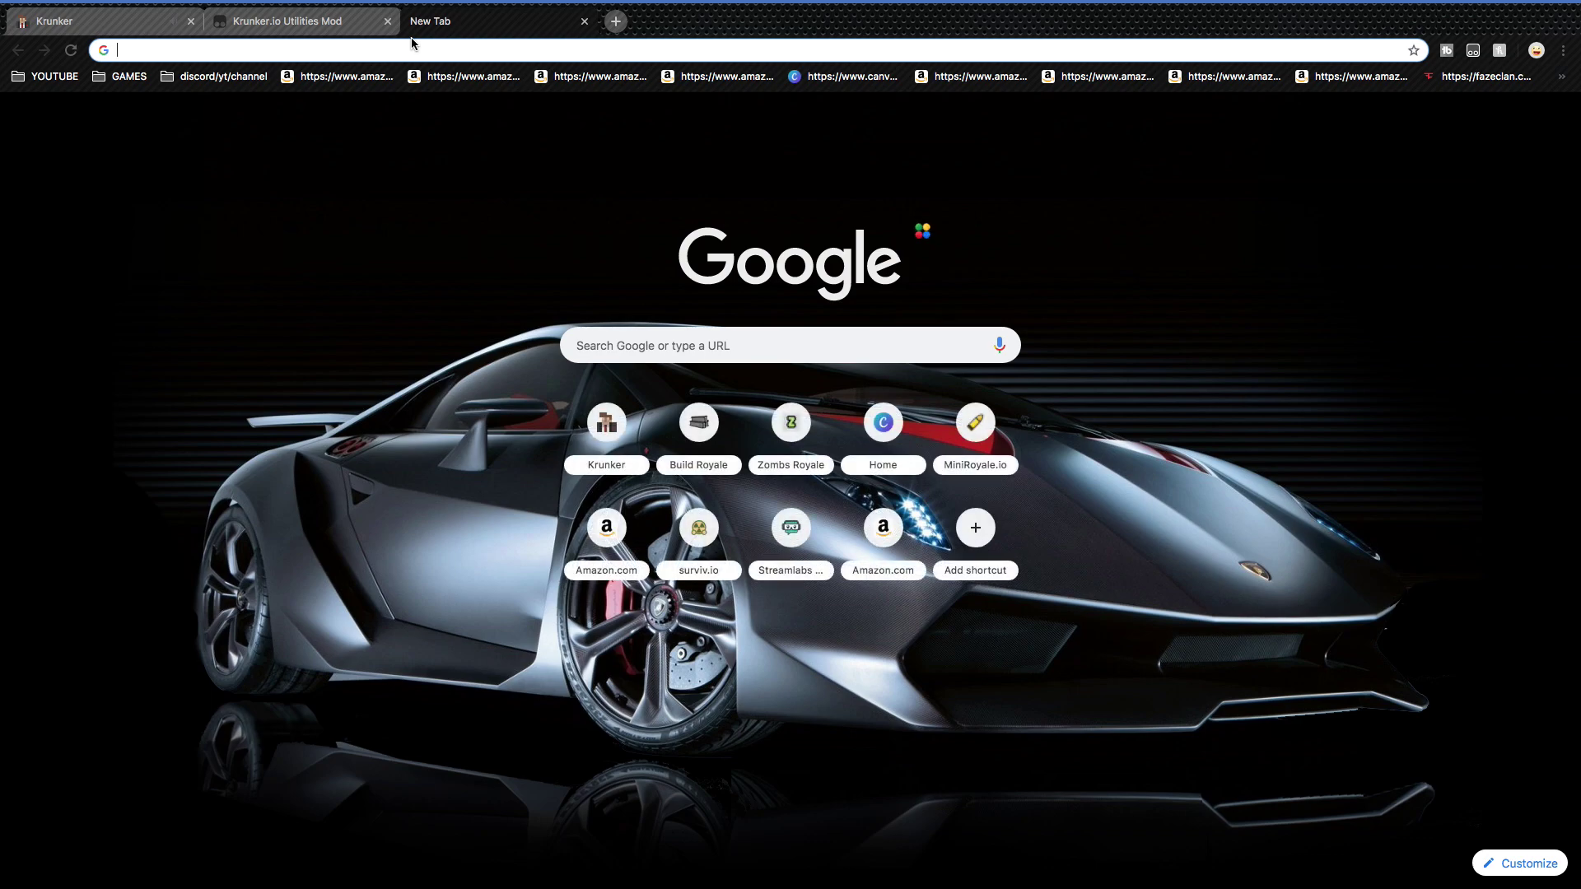
text(ta)
text(oe)
key(BackSpace)
key(BackSpace)
text(permonm)
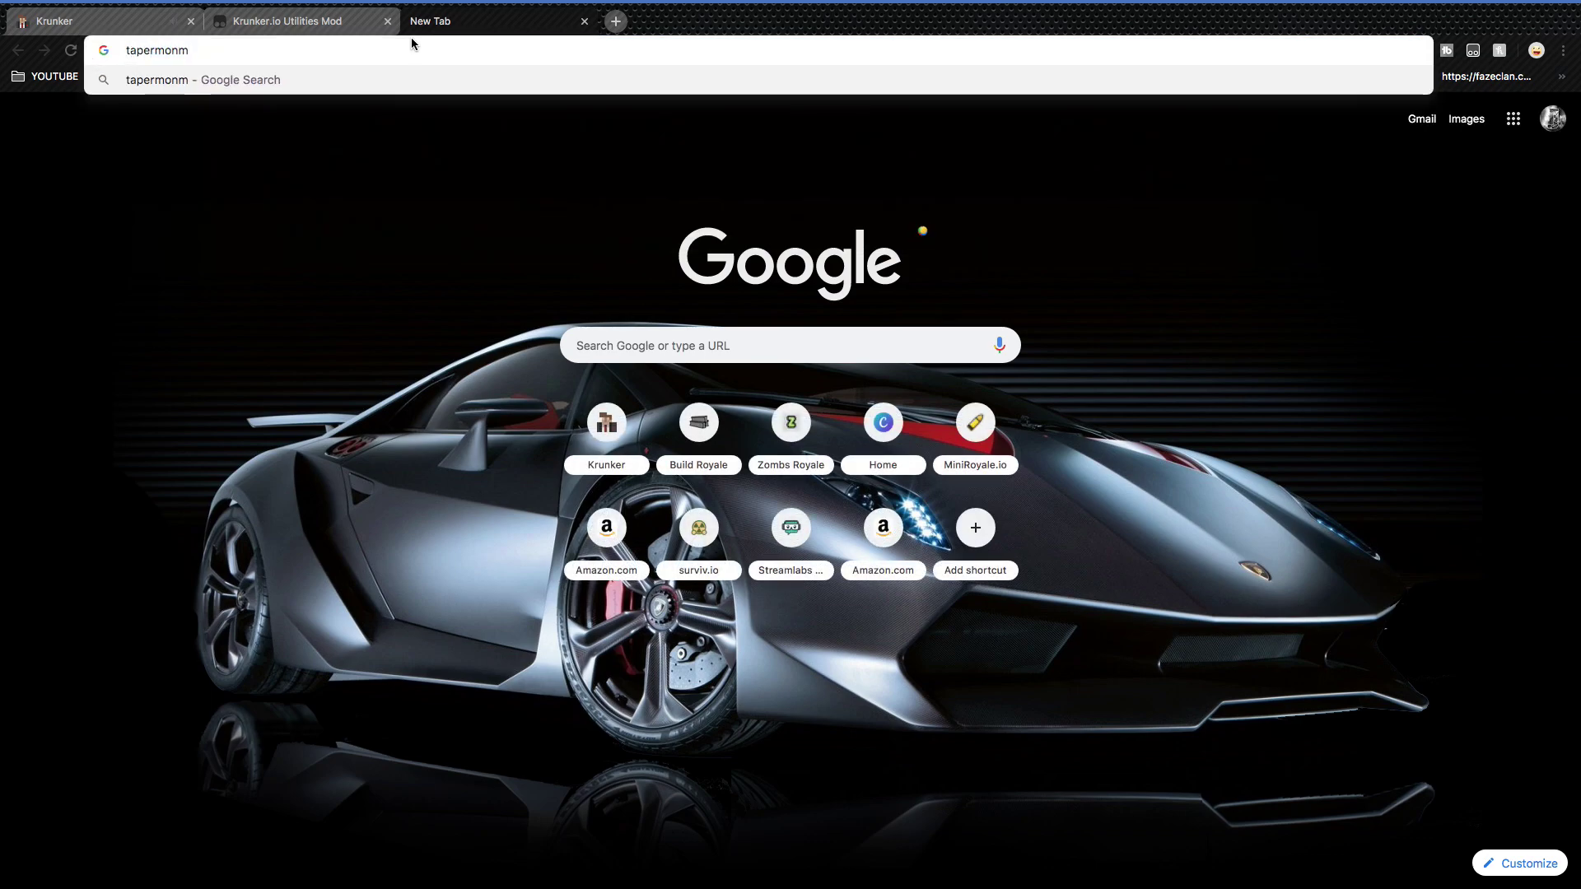
key(BackSpace)
text(ky)
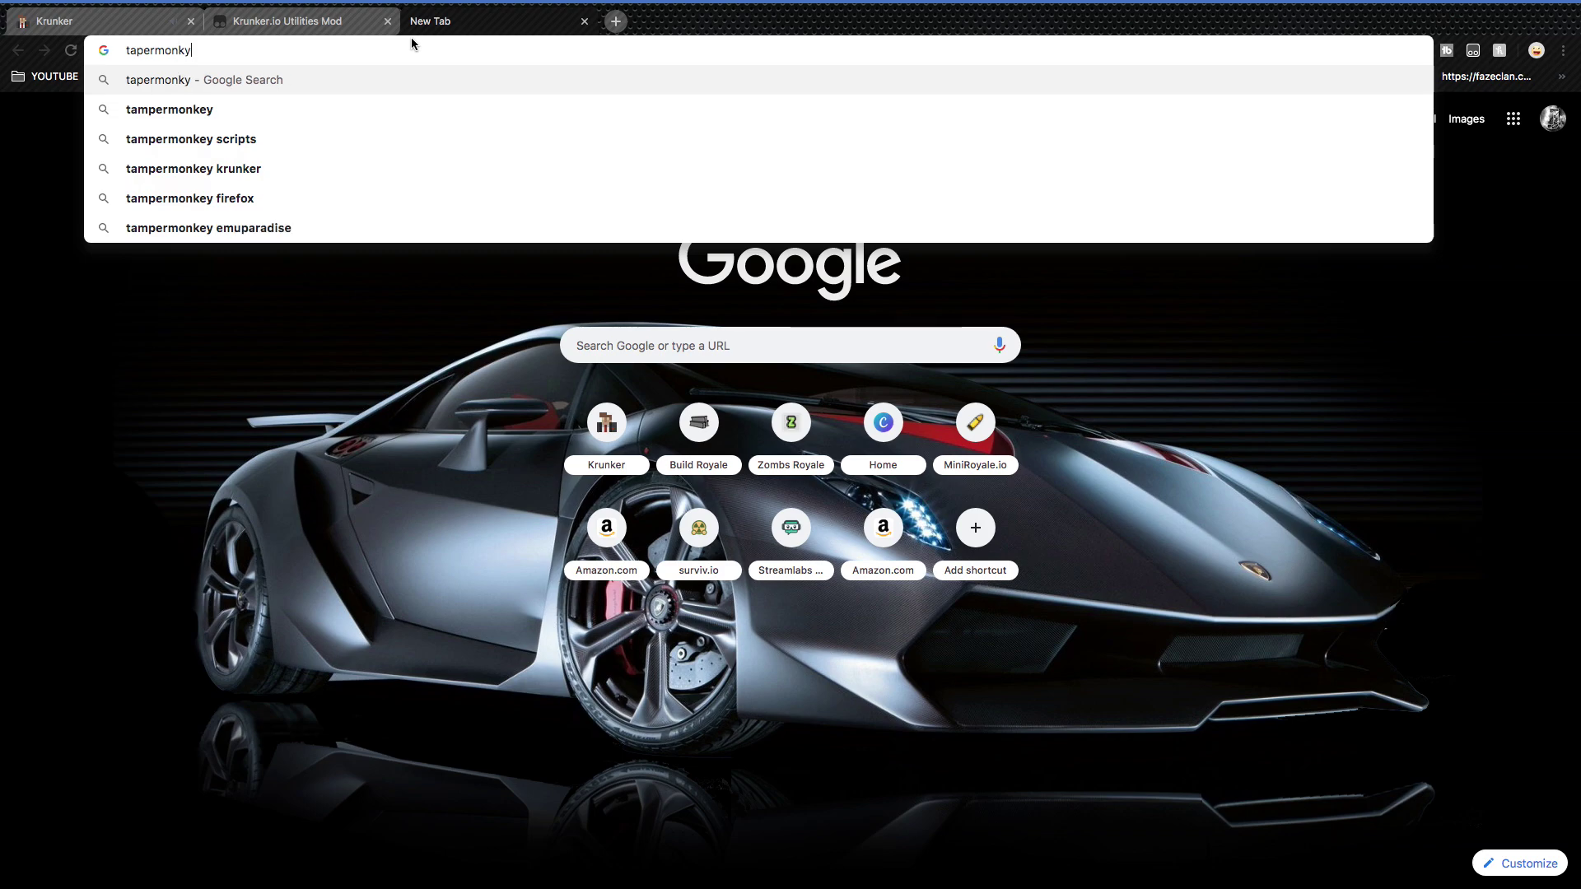
key(Return)
click(298, 303)
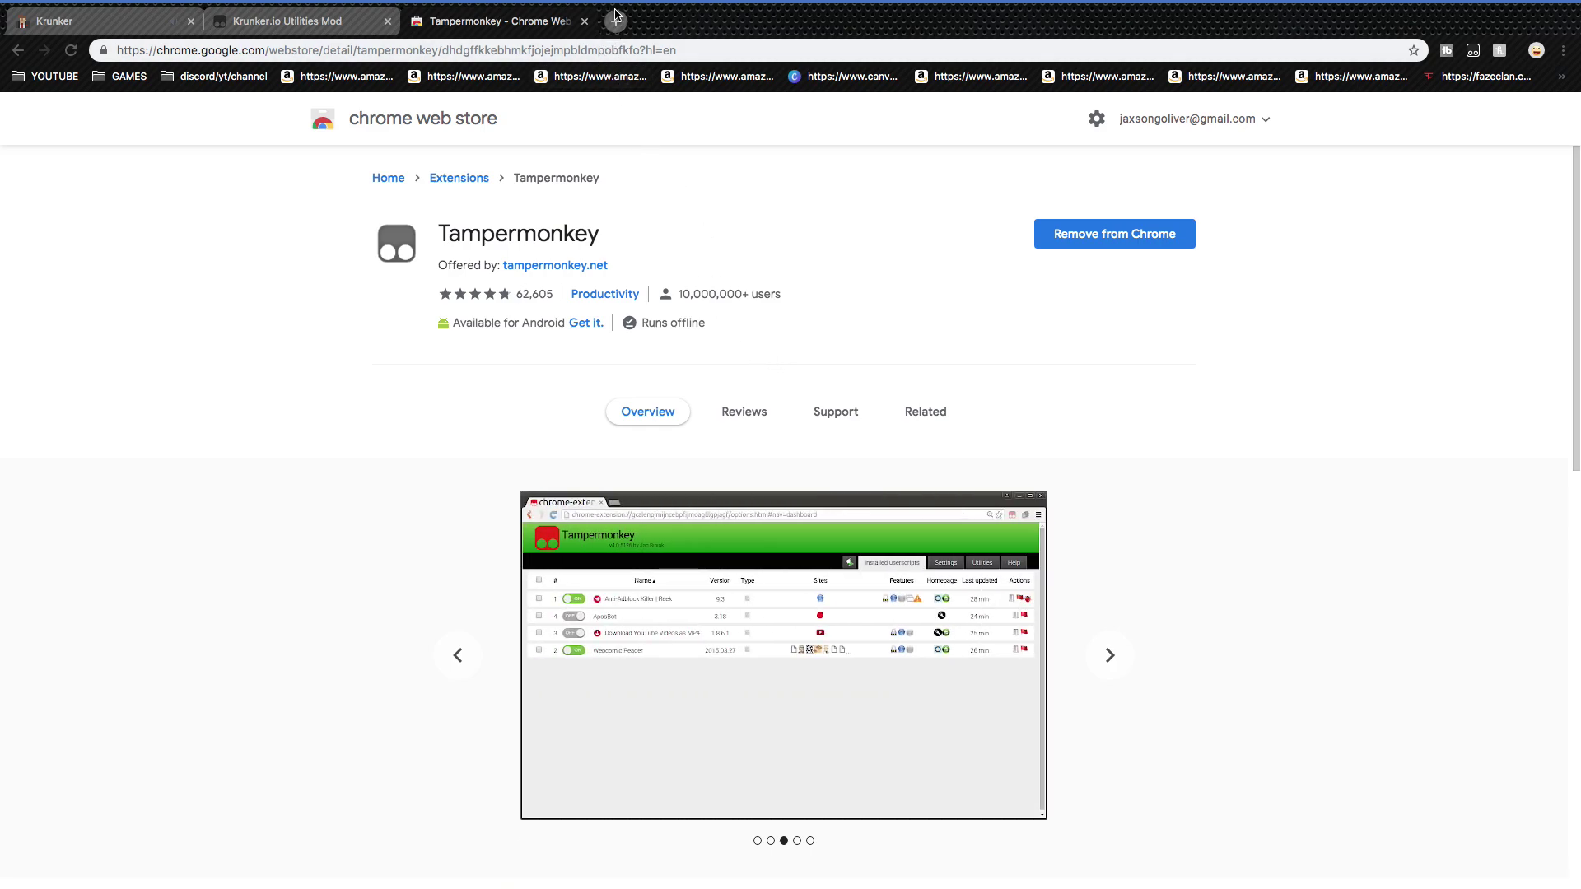
Step: Create a new blank userscript with the Tampermonkey extension
click(611, 22)
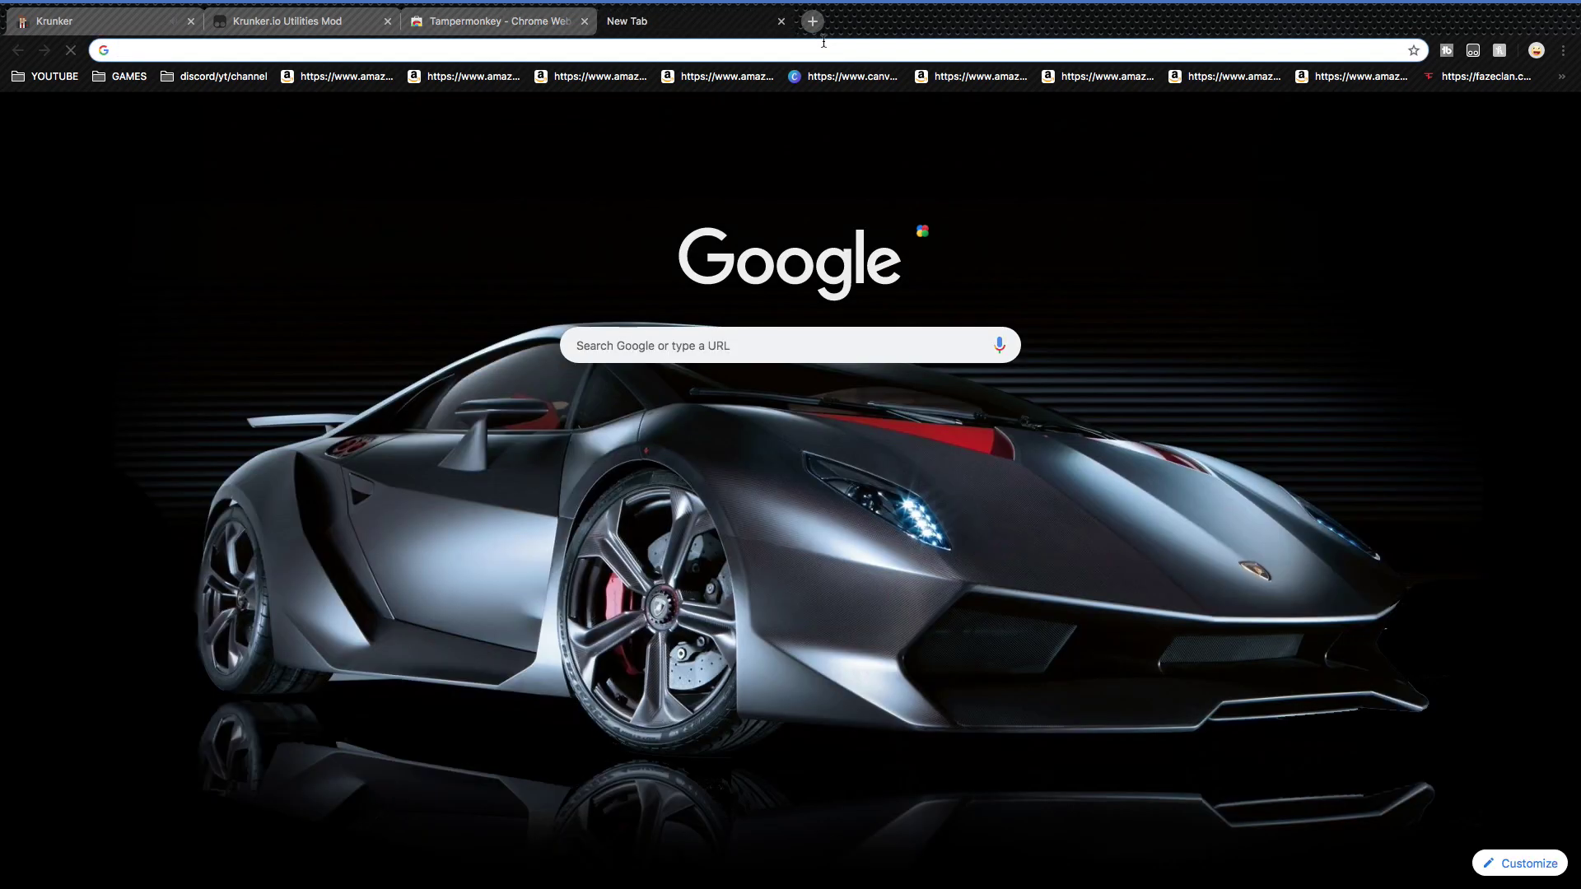
click(780, 21)
click(1472, 51)
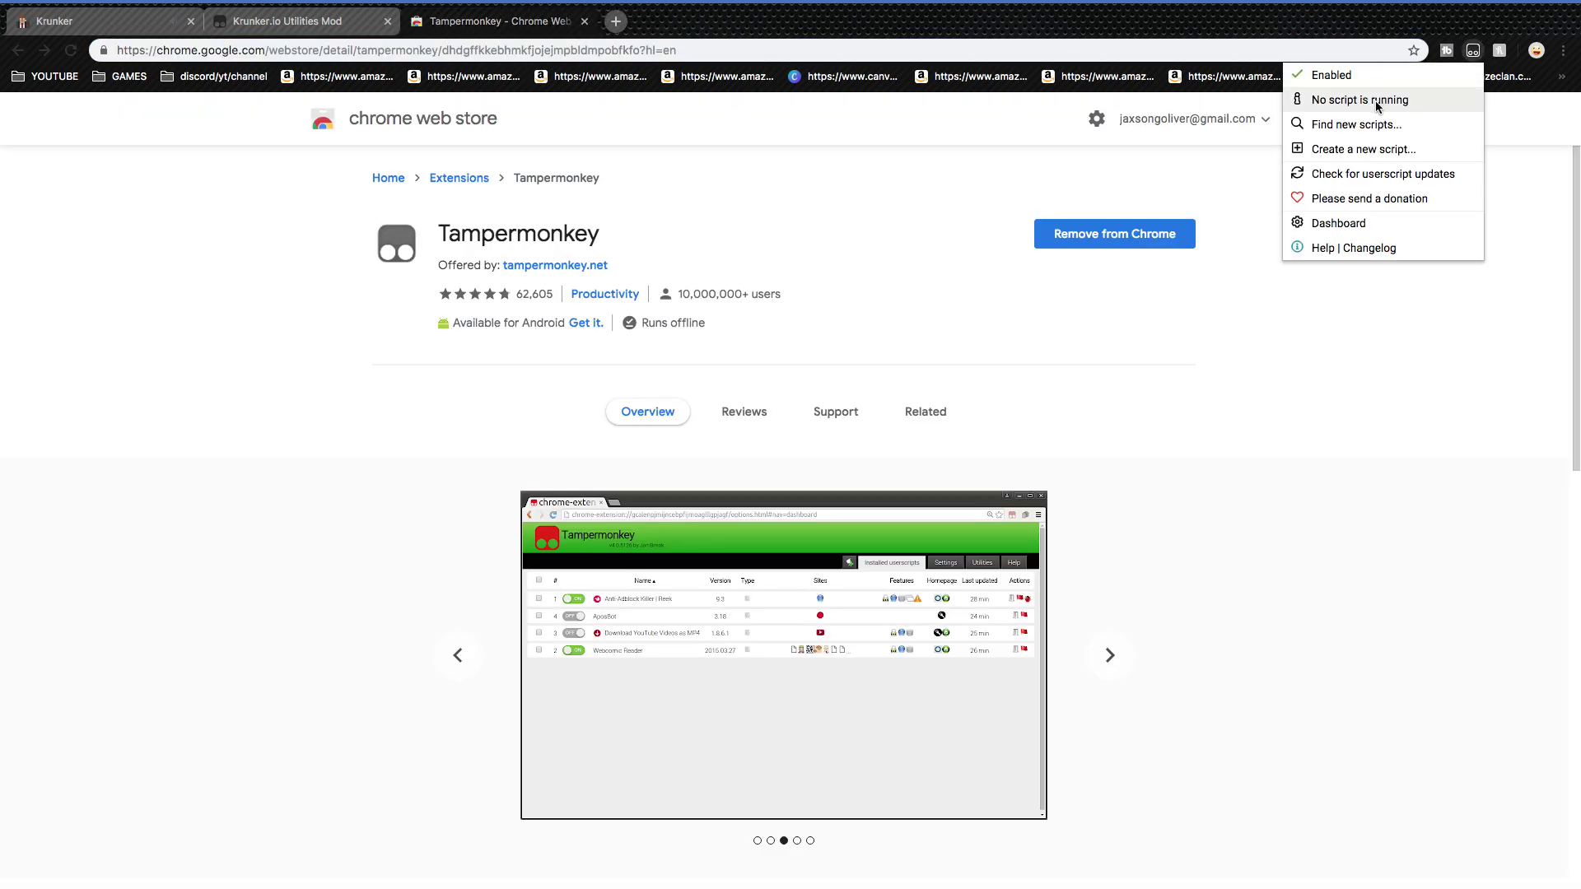
click(1341, 151)
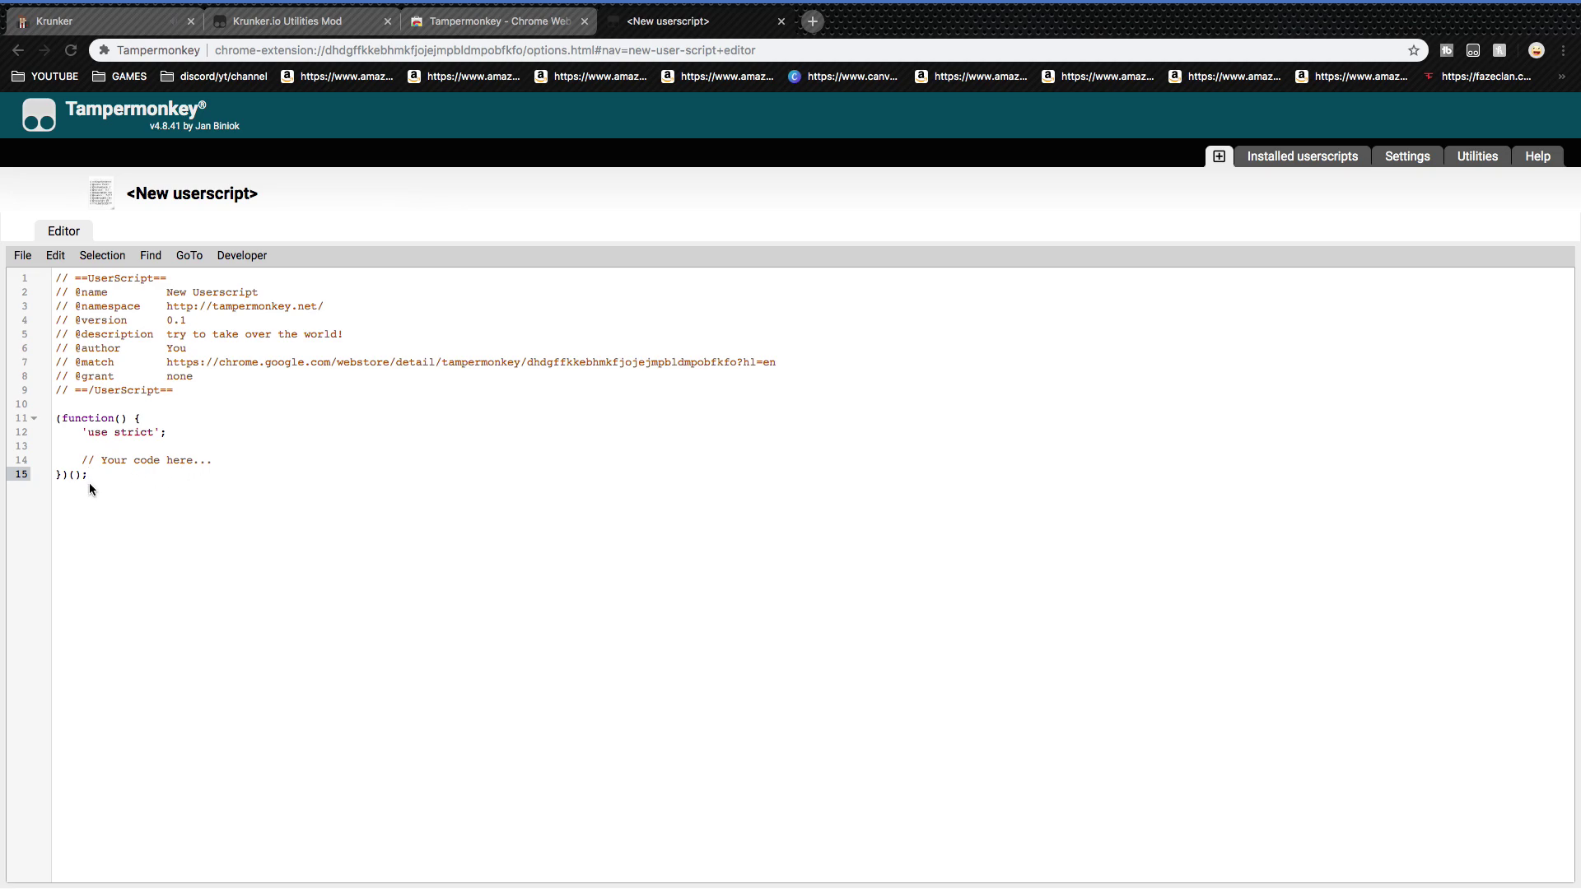
Step: Look at the paste option at the end of the blank userscript's code and at the editor's file commands
right_click(91, 476)
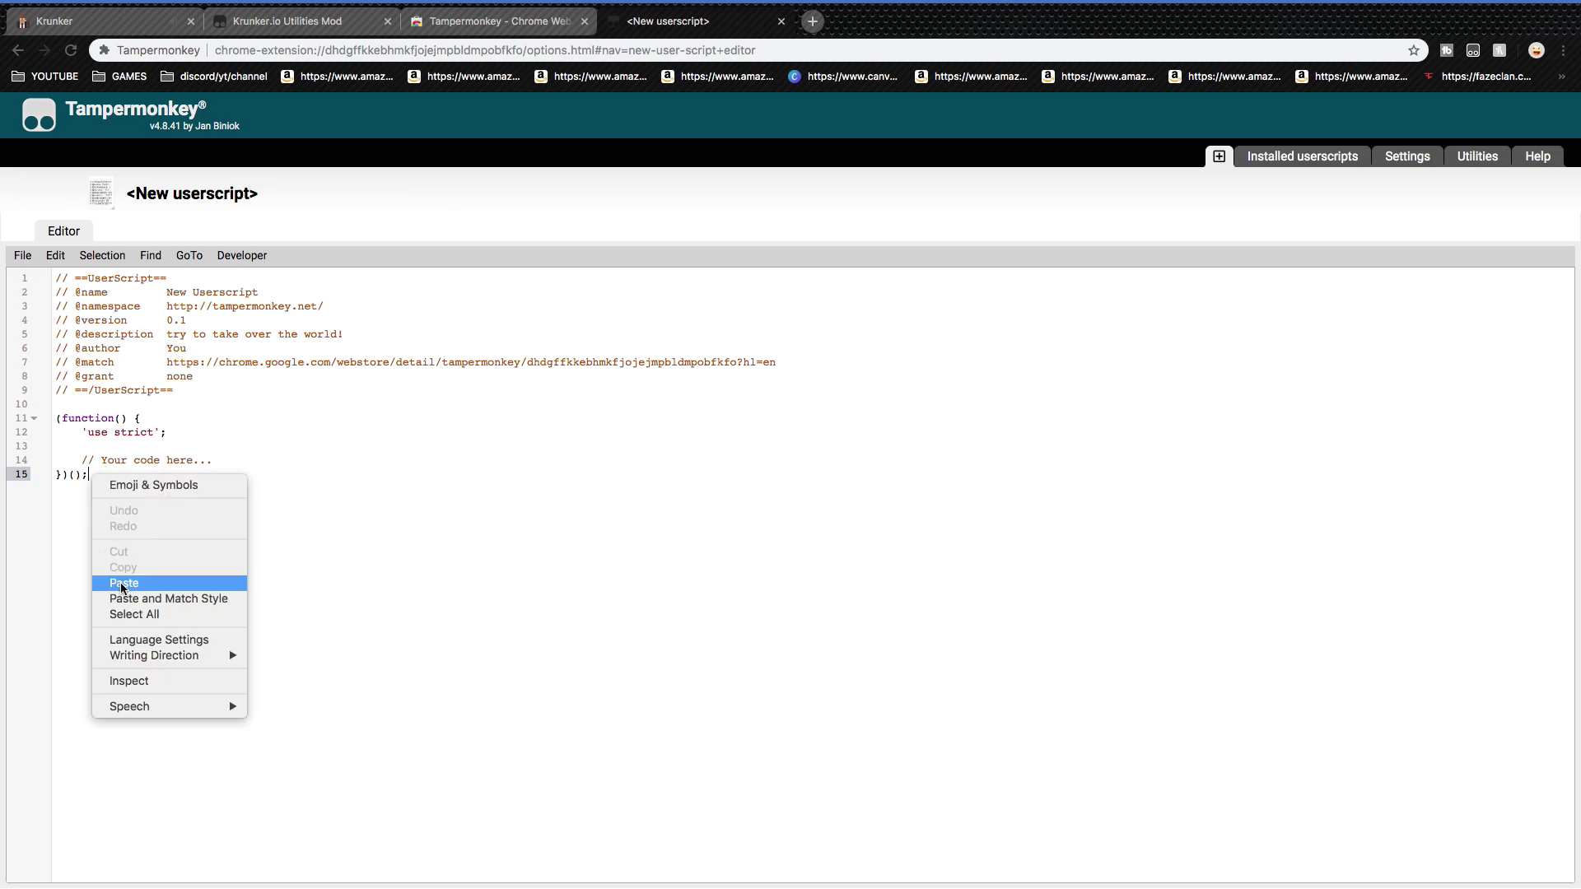
click(42, 556)
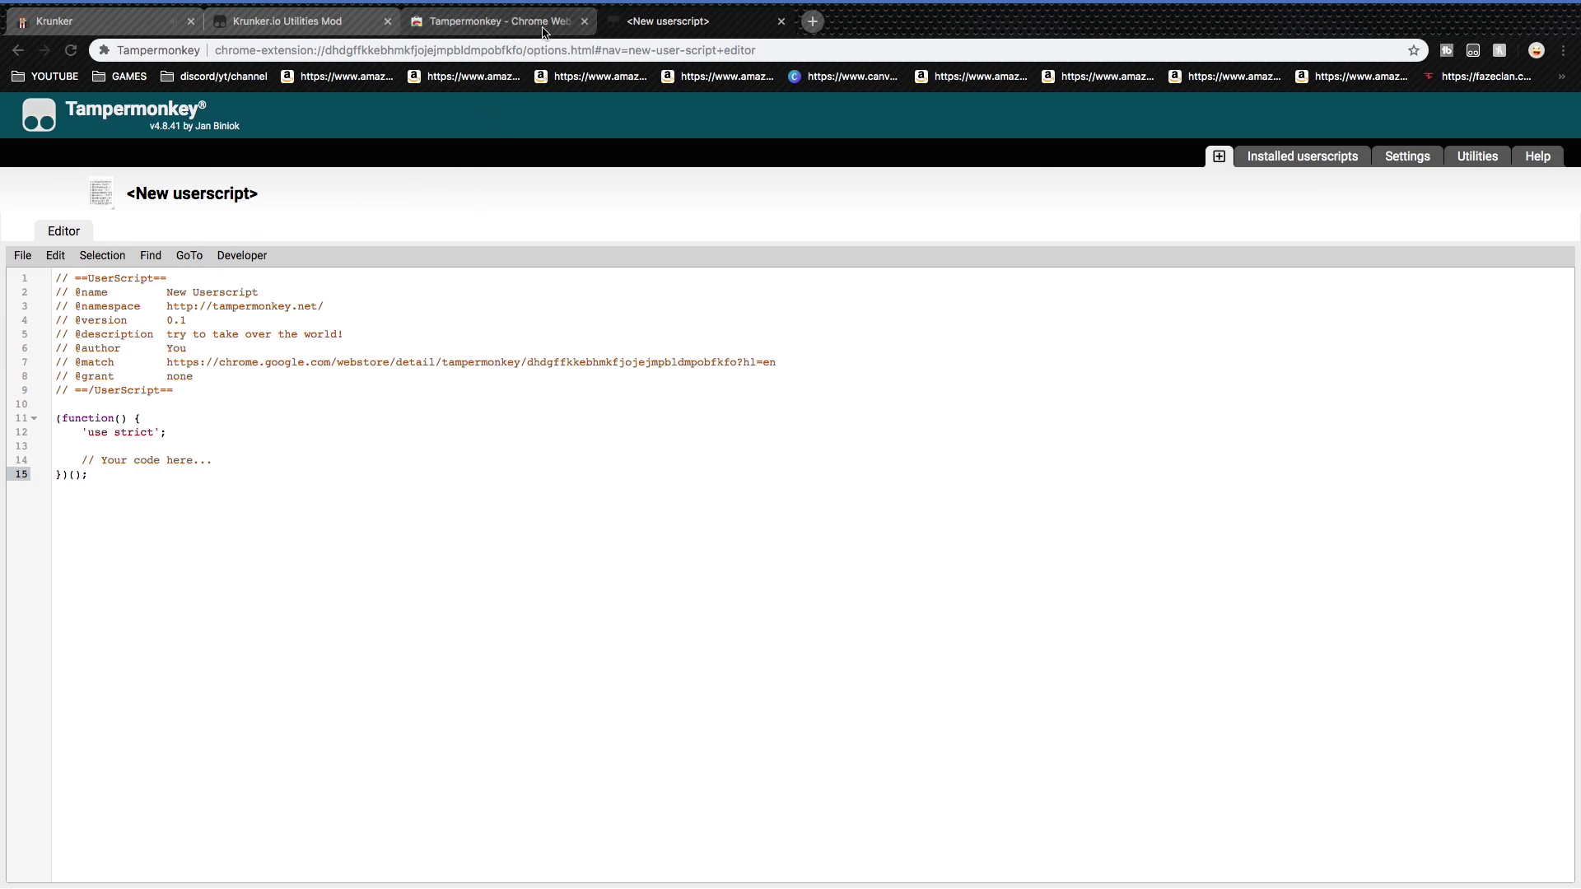
click(23, 256)
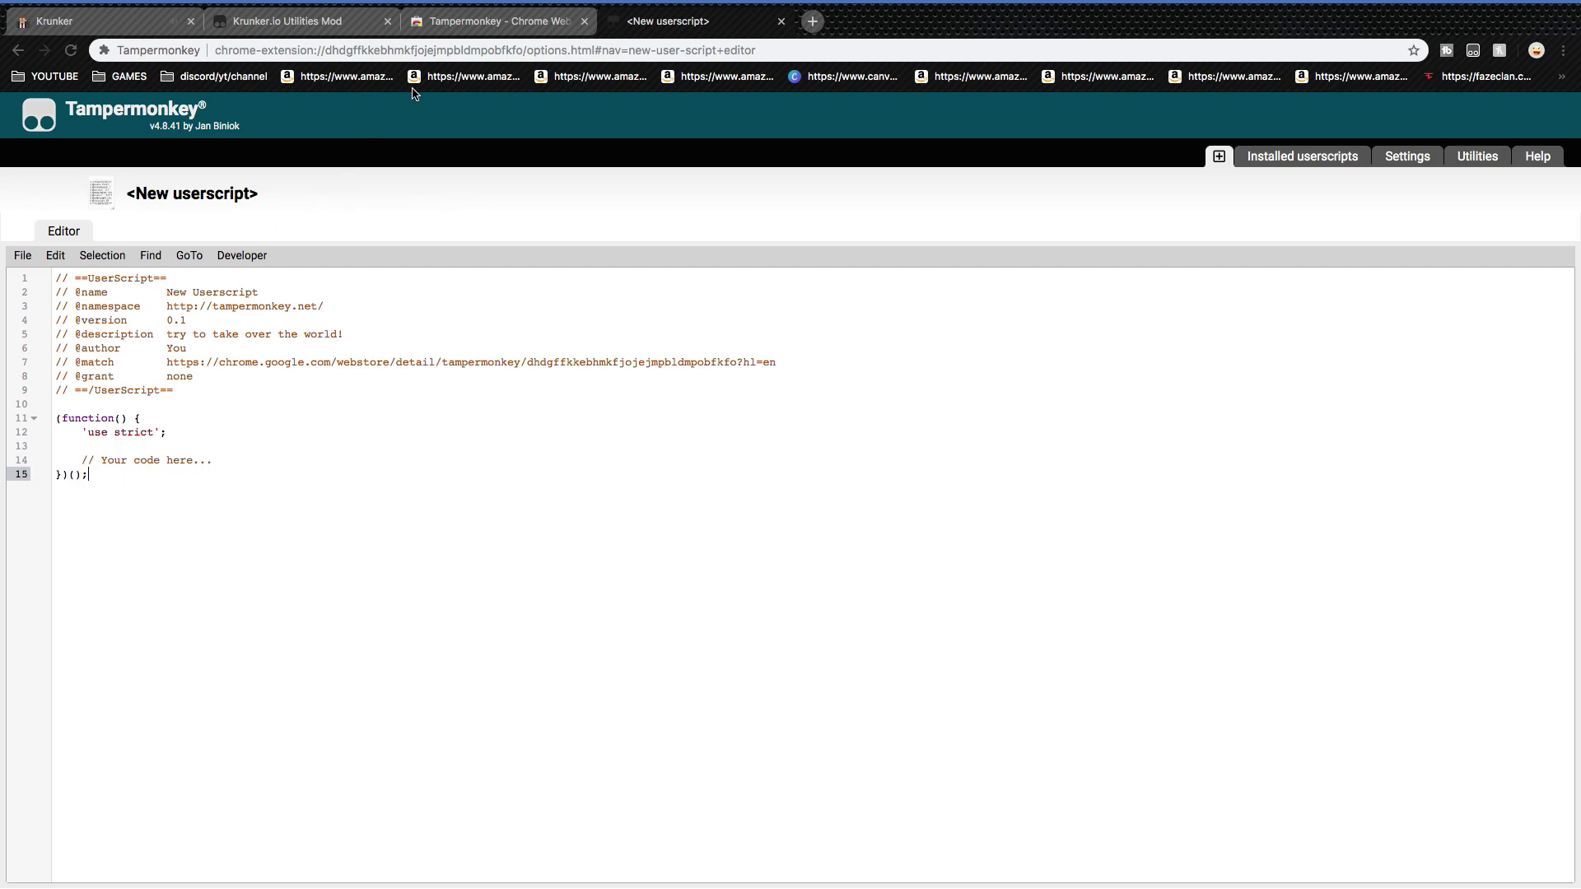
click(484, 29)
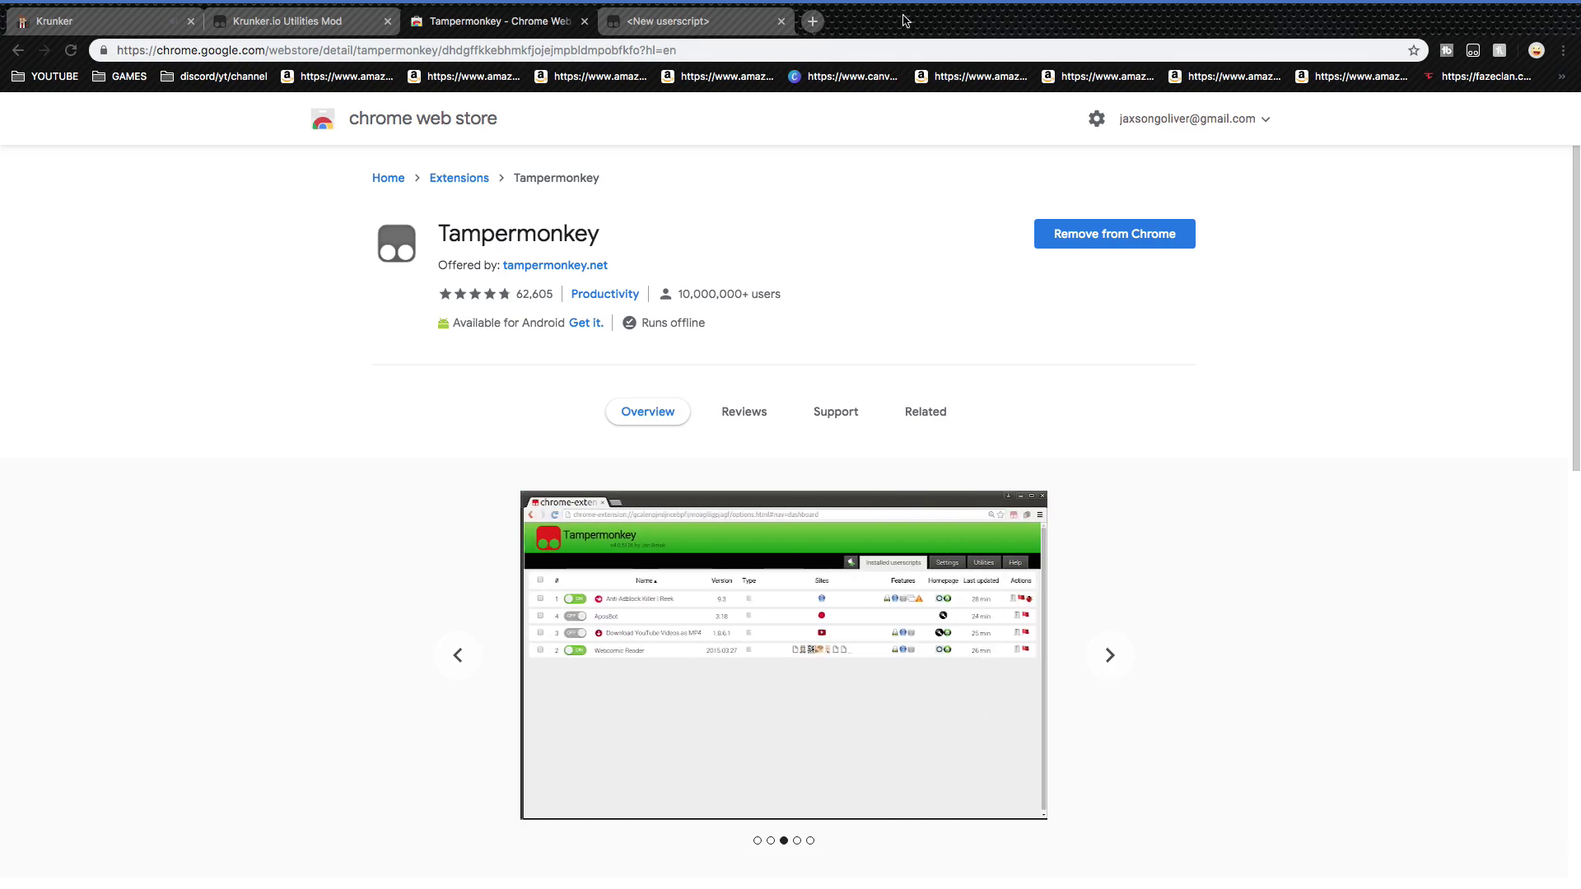
click(700, 23)
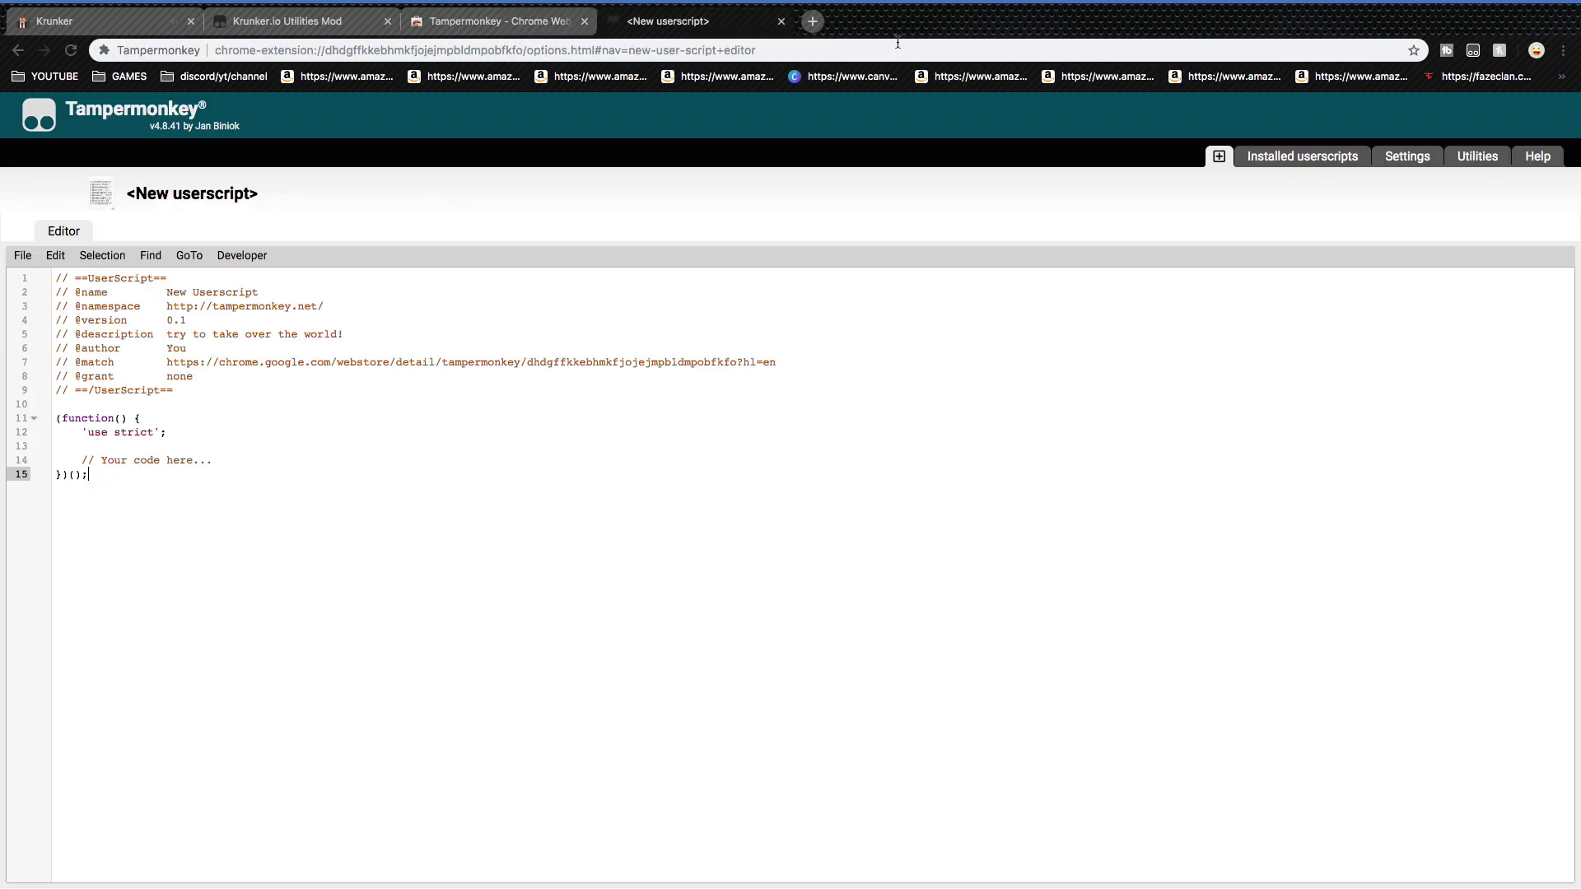
Step: Open the Krunker.io Utilities Mod script in the Tampermonkey editor and look through its code
click(247, 32)
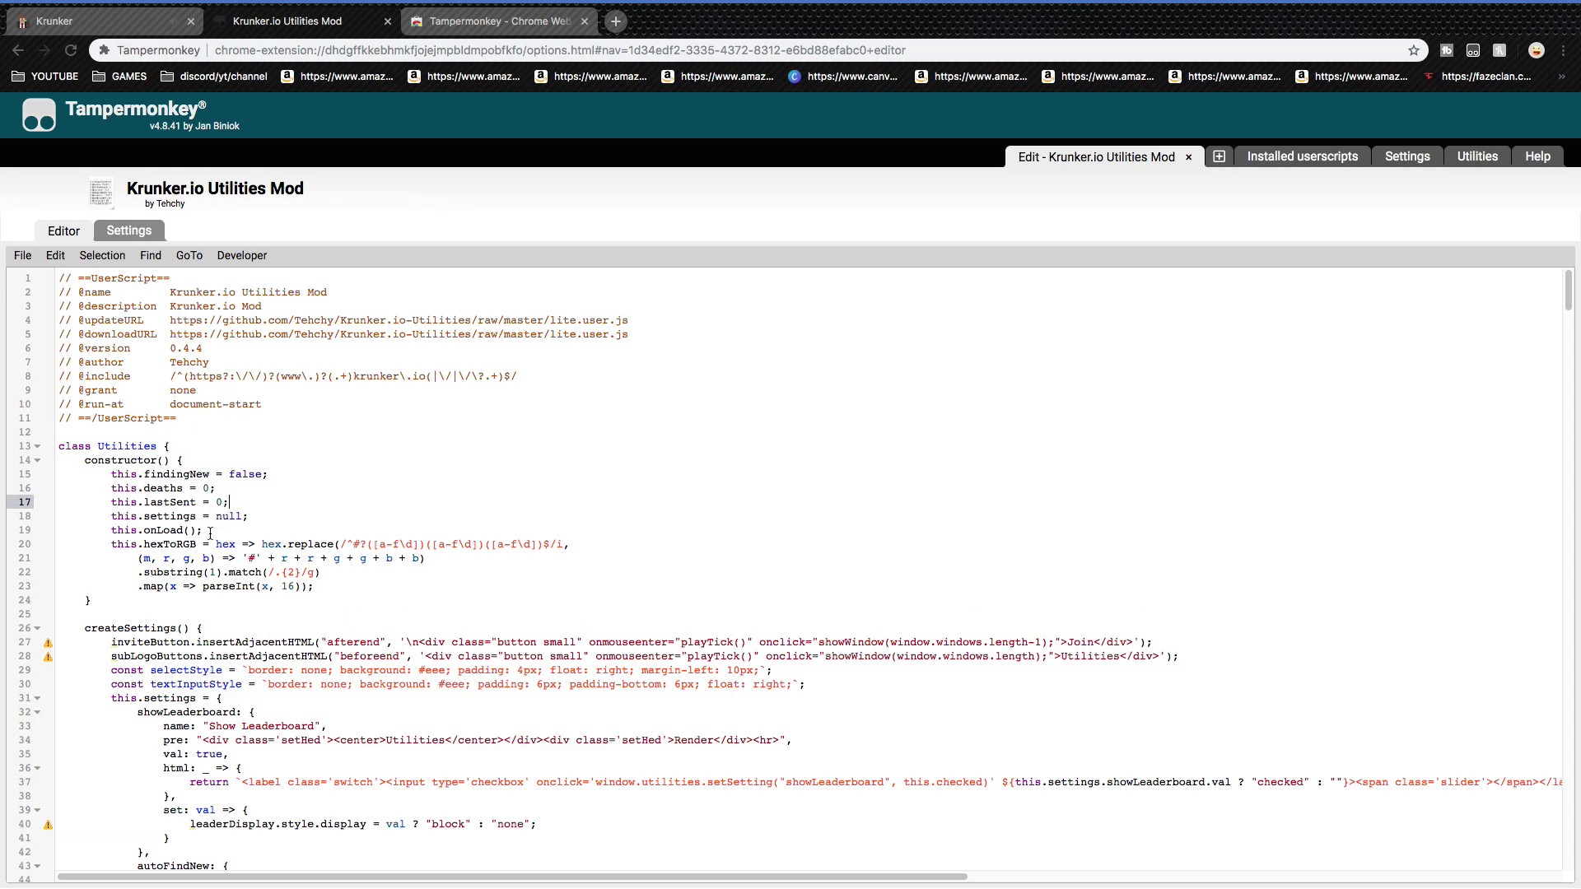
scroll(328, 569, down, 20)
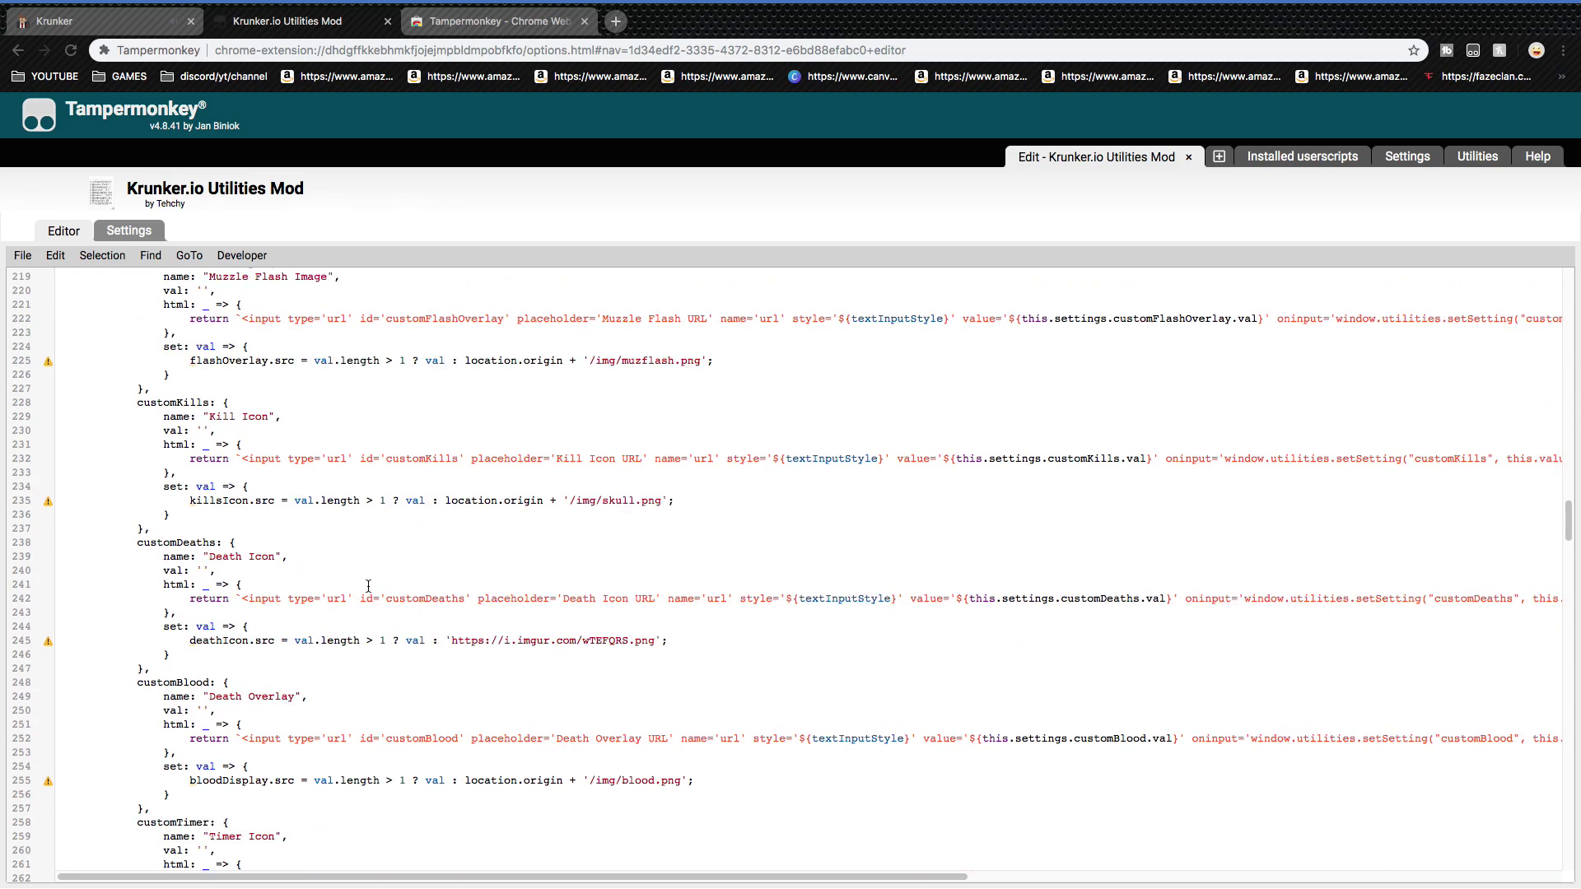
scroll(367, 586, down, 20)
scroll(362, 585, down, 14)
scroll(369, 583, up, 20)
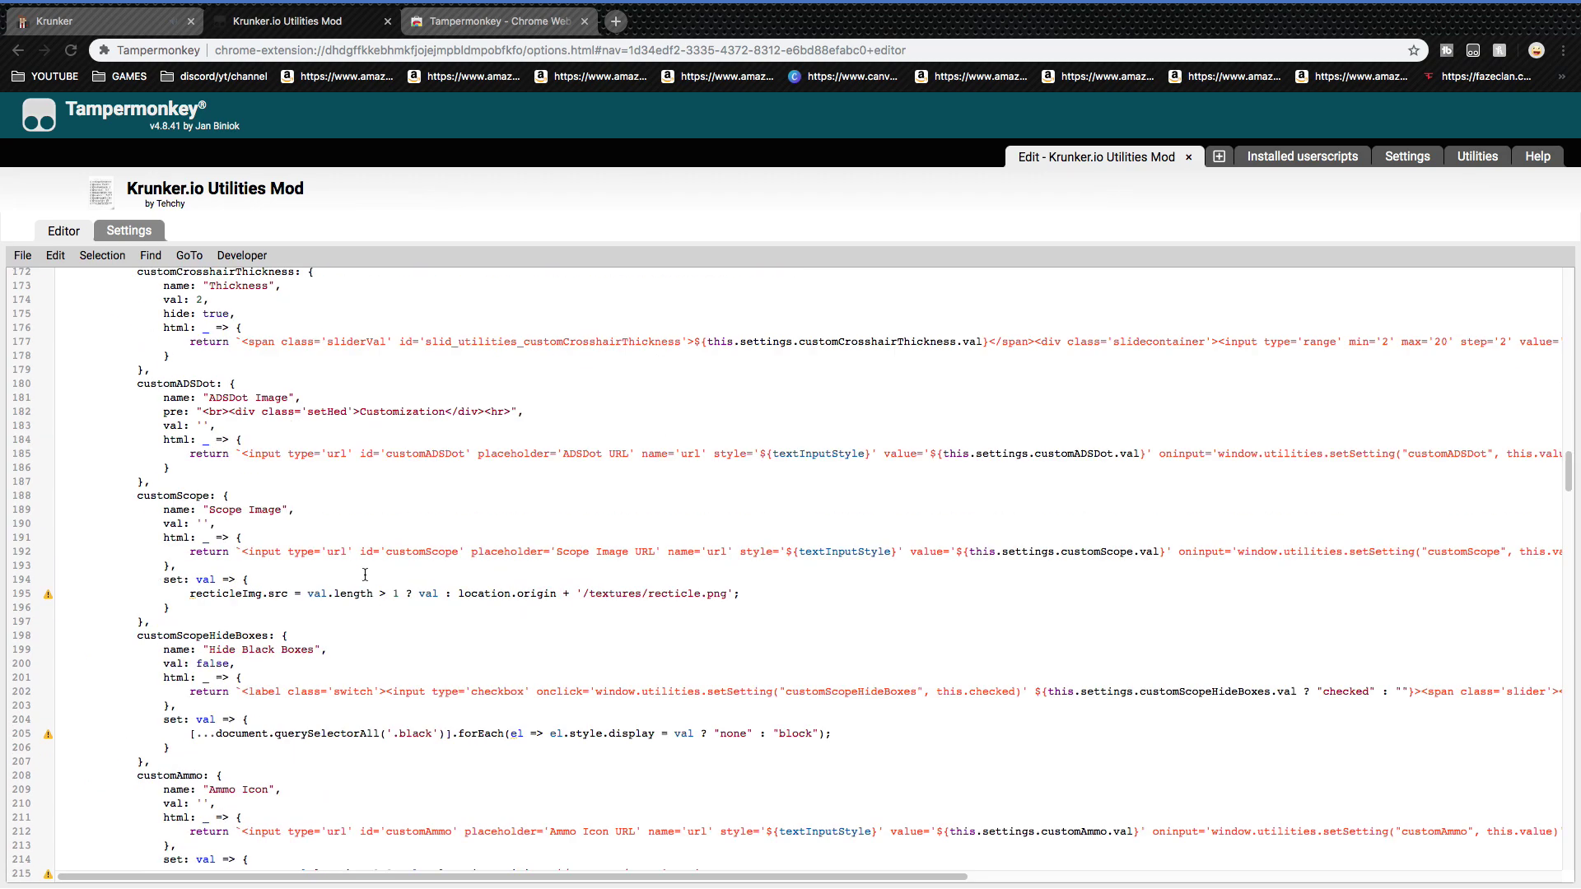
scroll(369, 558, up, 5)
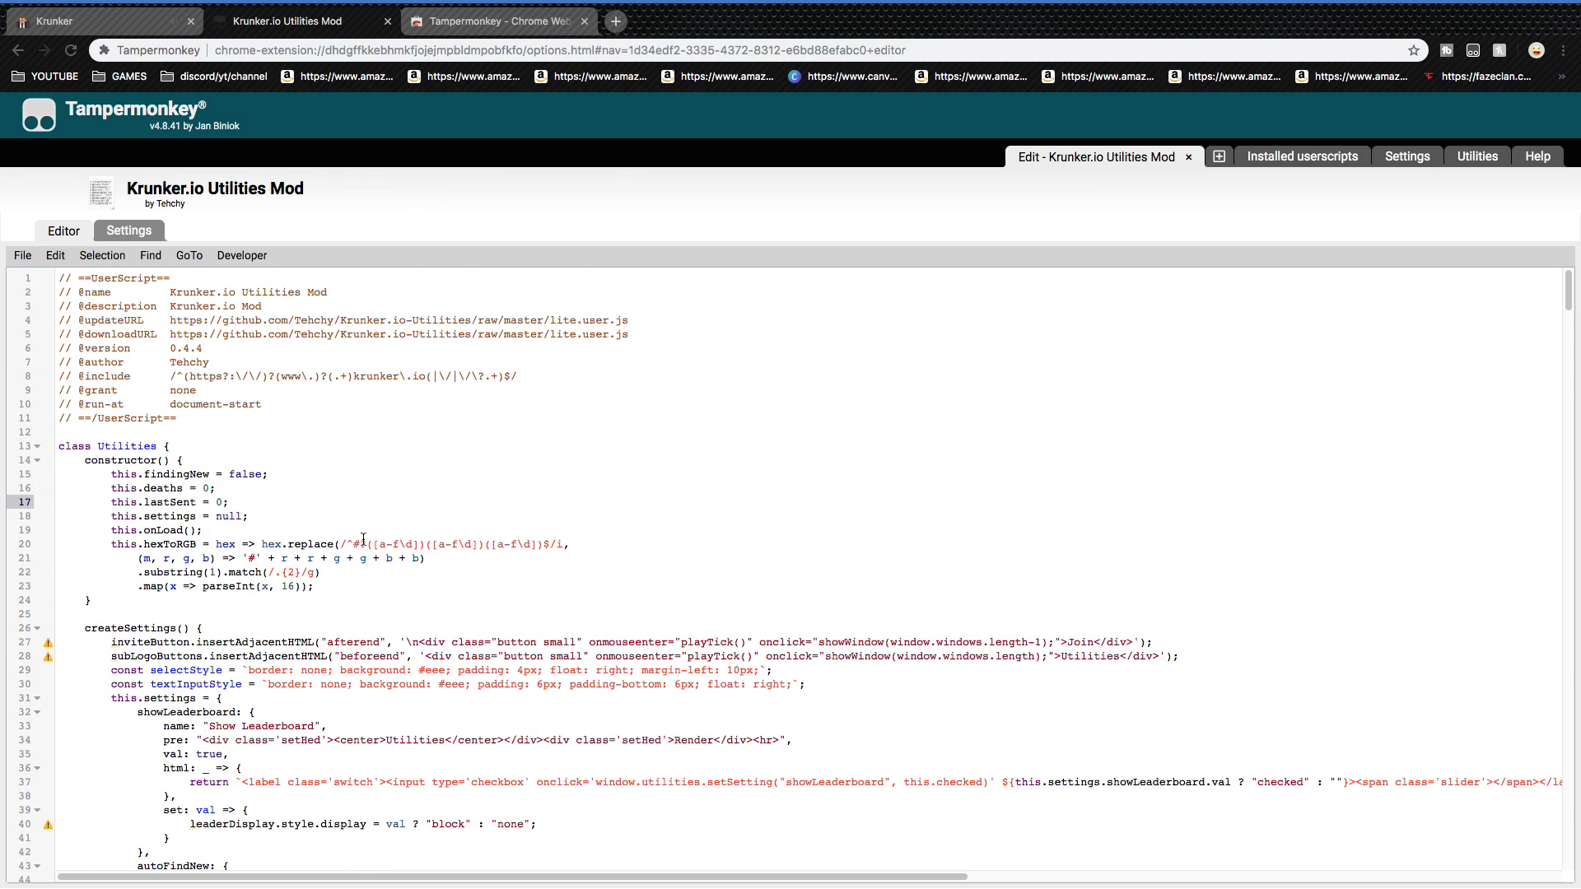
Step: Download the Krunker client installer from the game page and close the Krunker.io Utilities Mod script page
click(66, 23)
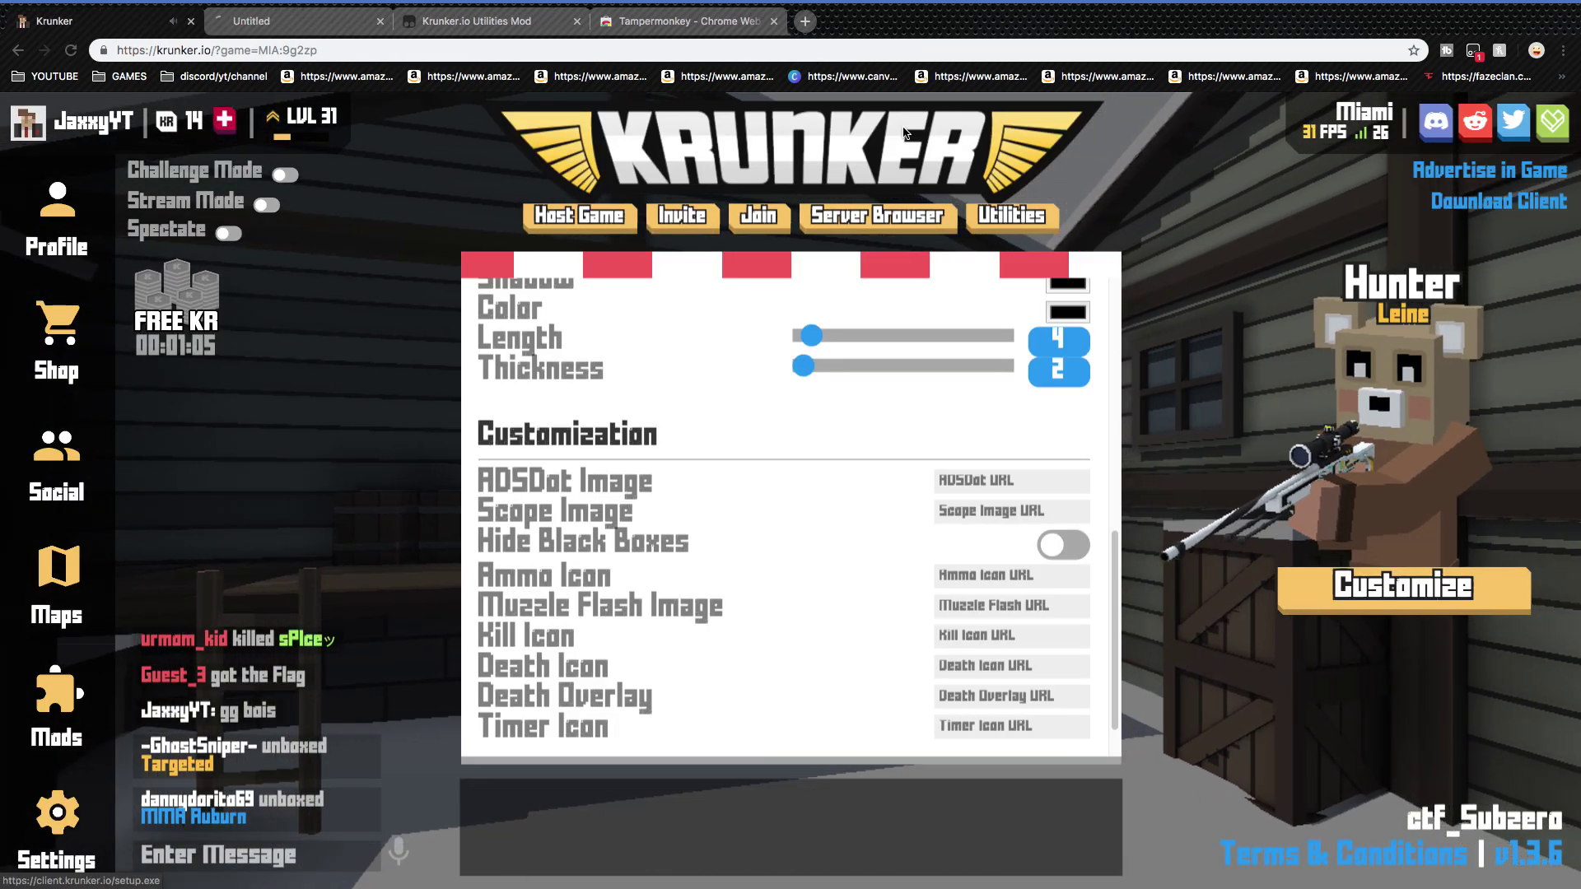
click(1508, 202)
click(388, 22)
click(388, 22)
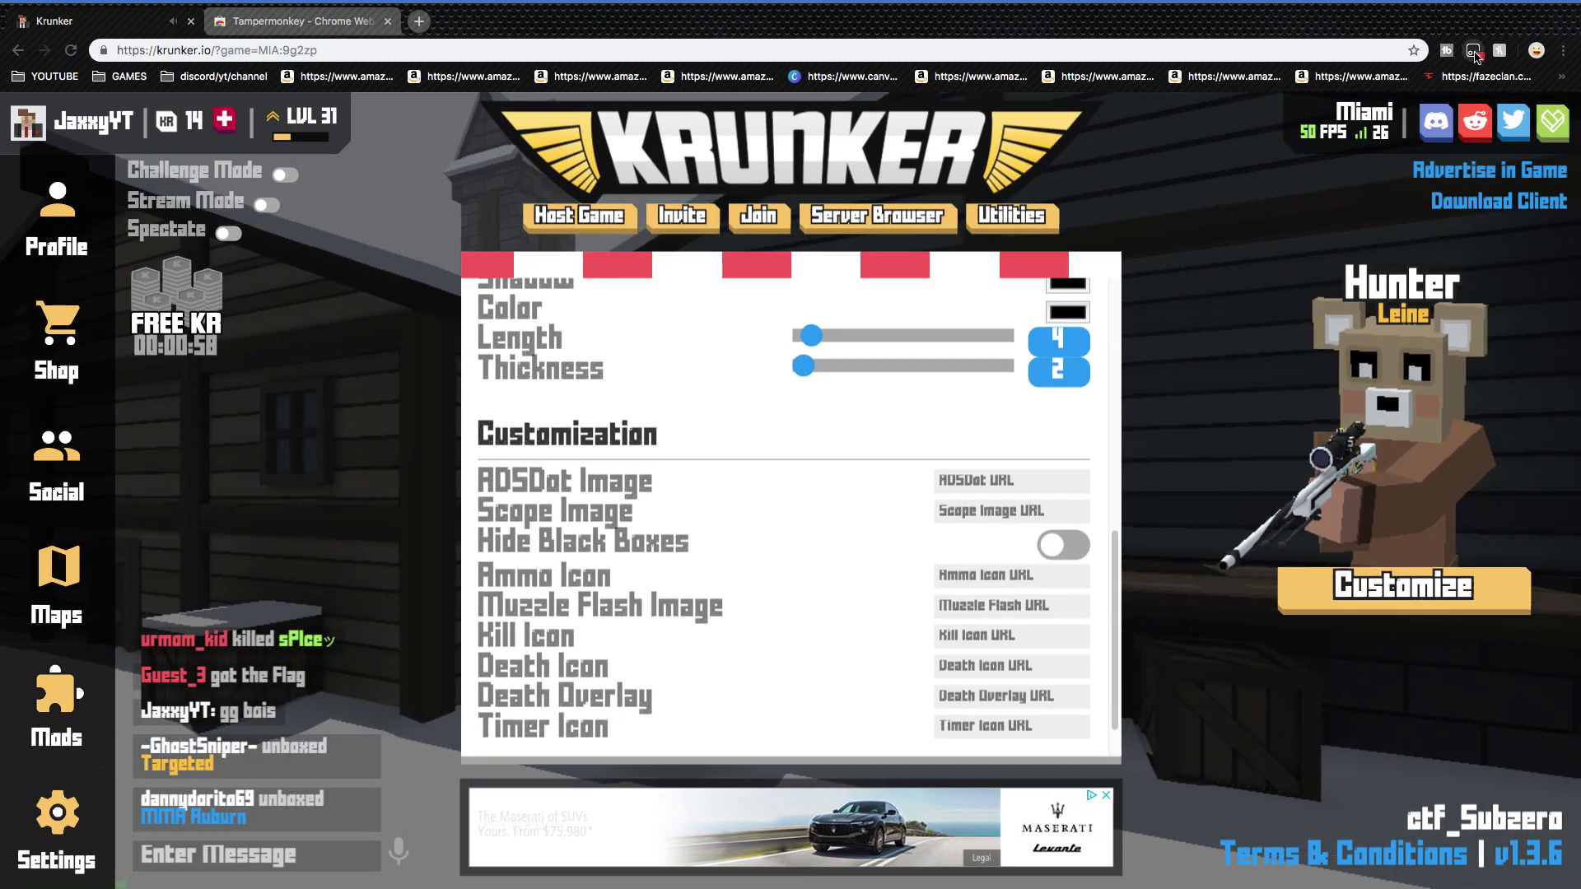
Step: Check Tampermonkey's script list on the Krunker page and review the Utilities features, crosshair and customization settings
click(1473, 51)
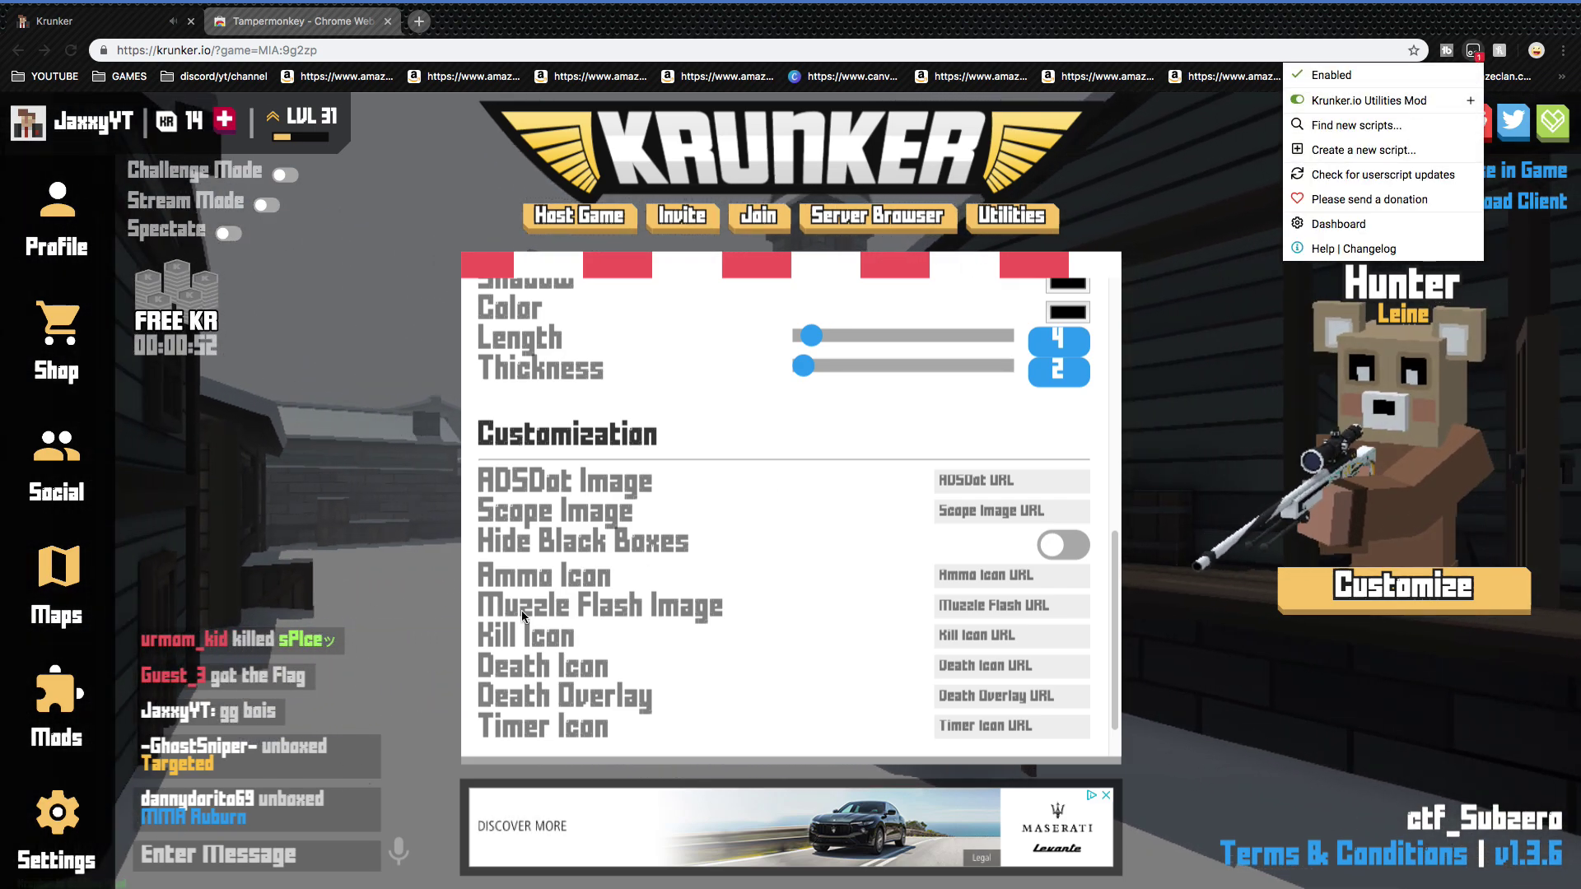
click(1023, 233)
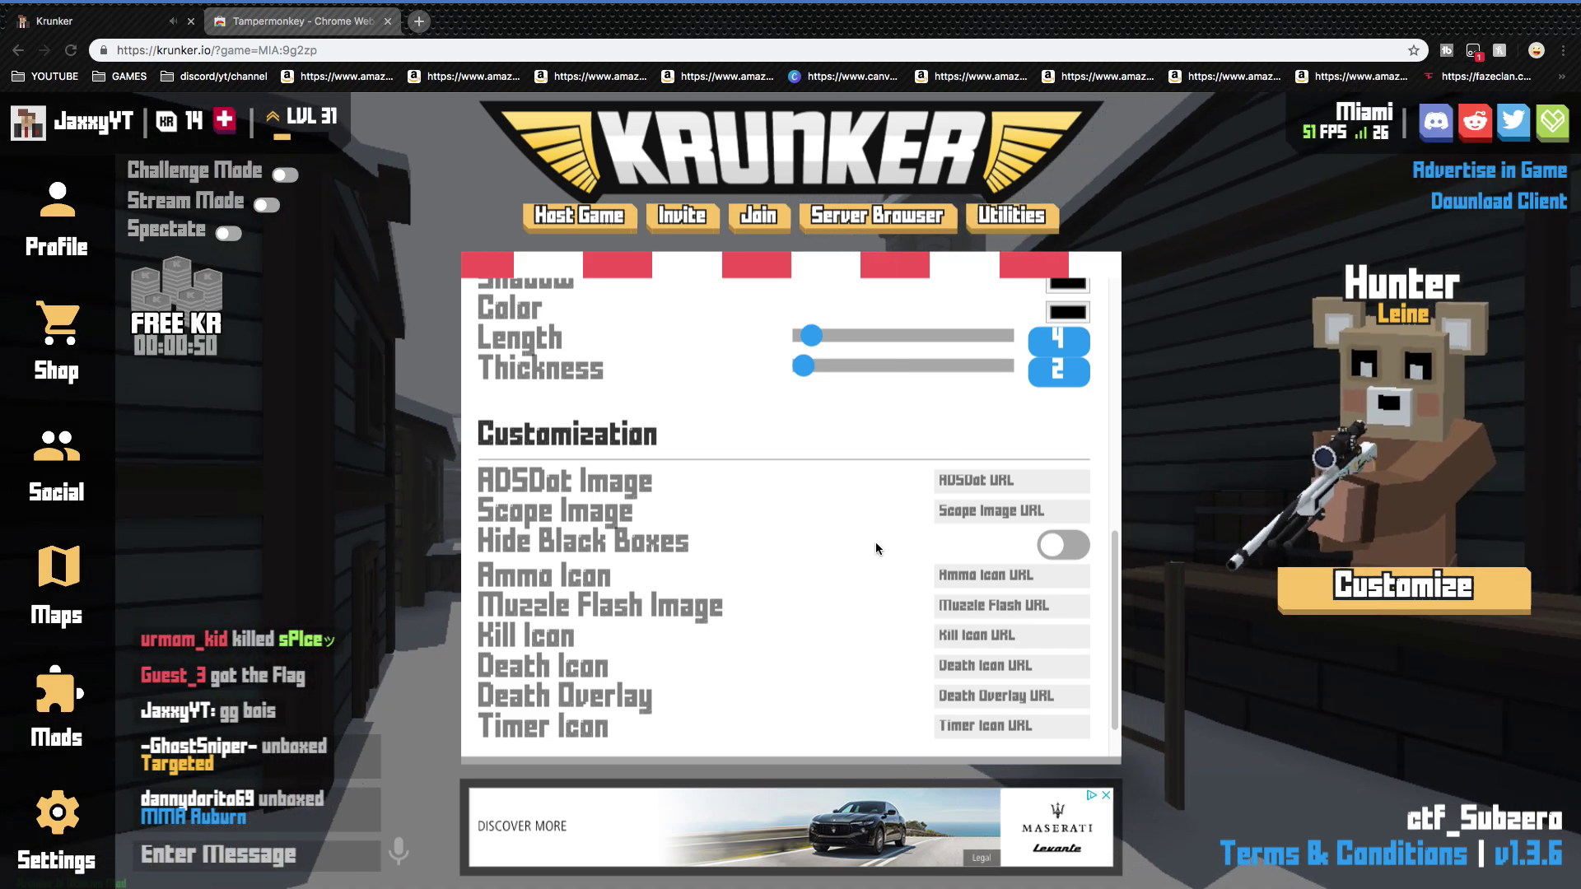
scroll(691, 593, up, 10)
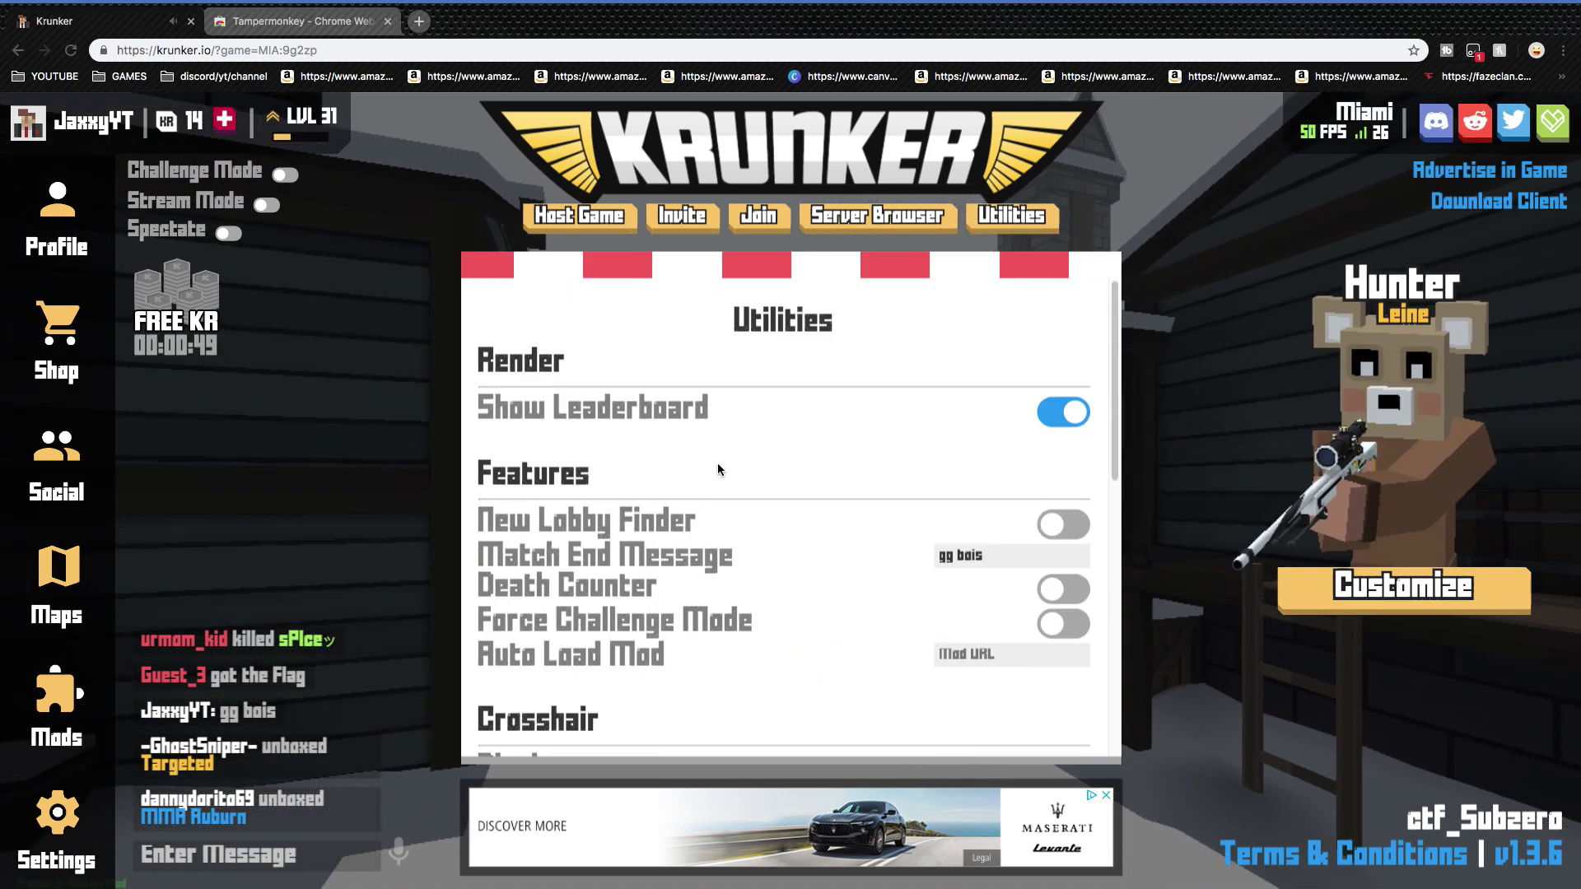
scroll(714, 605, down, 2)
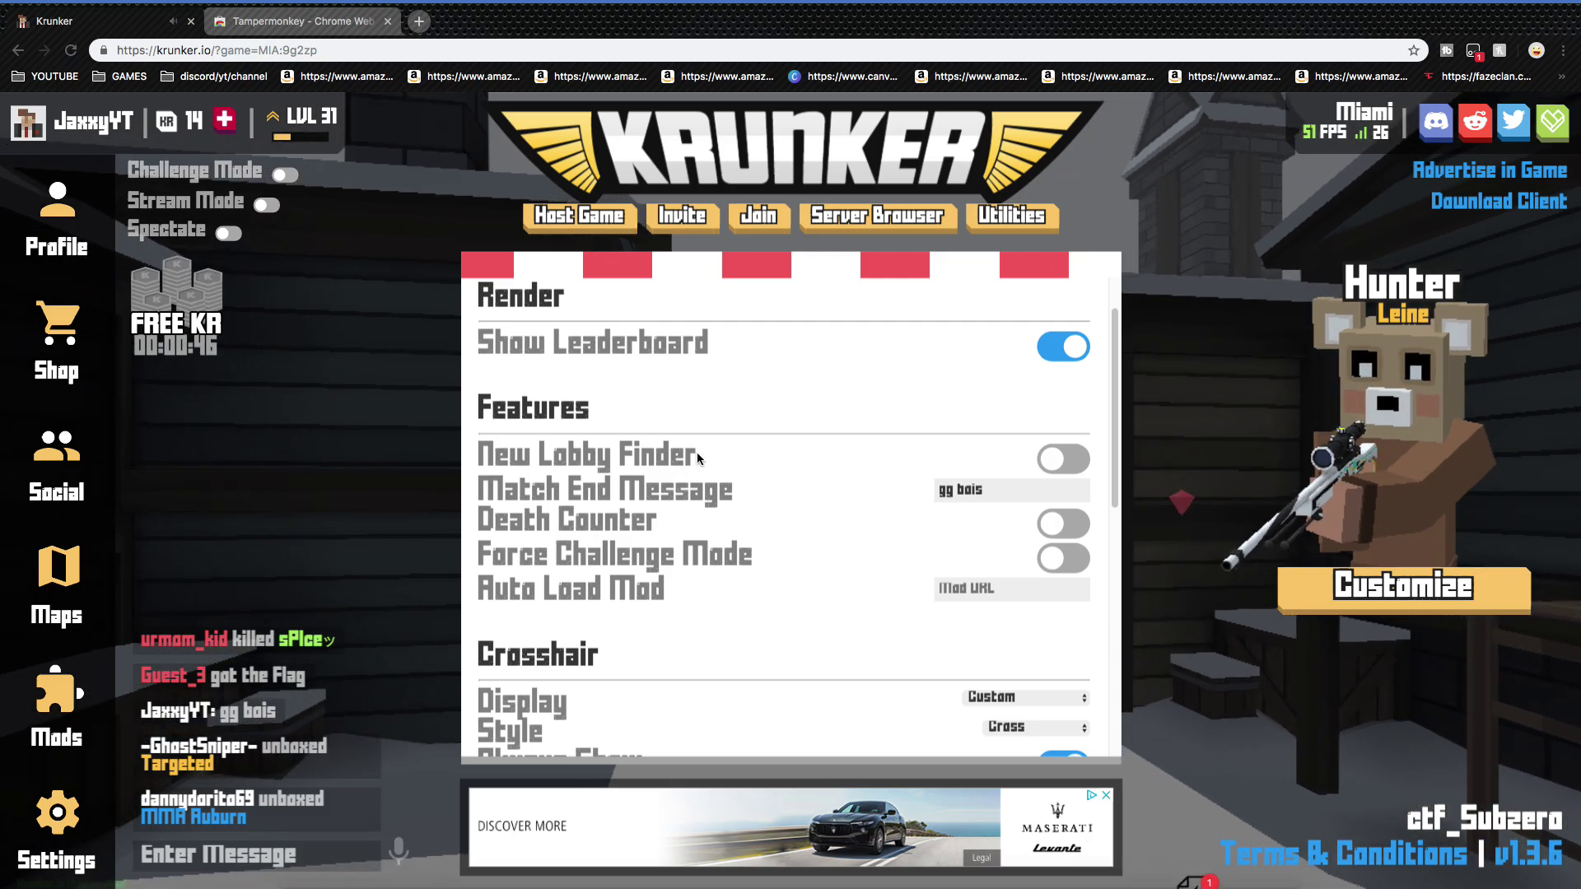
scroll(659, 626, down, 3)
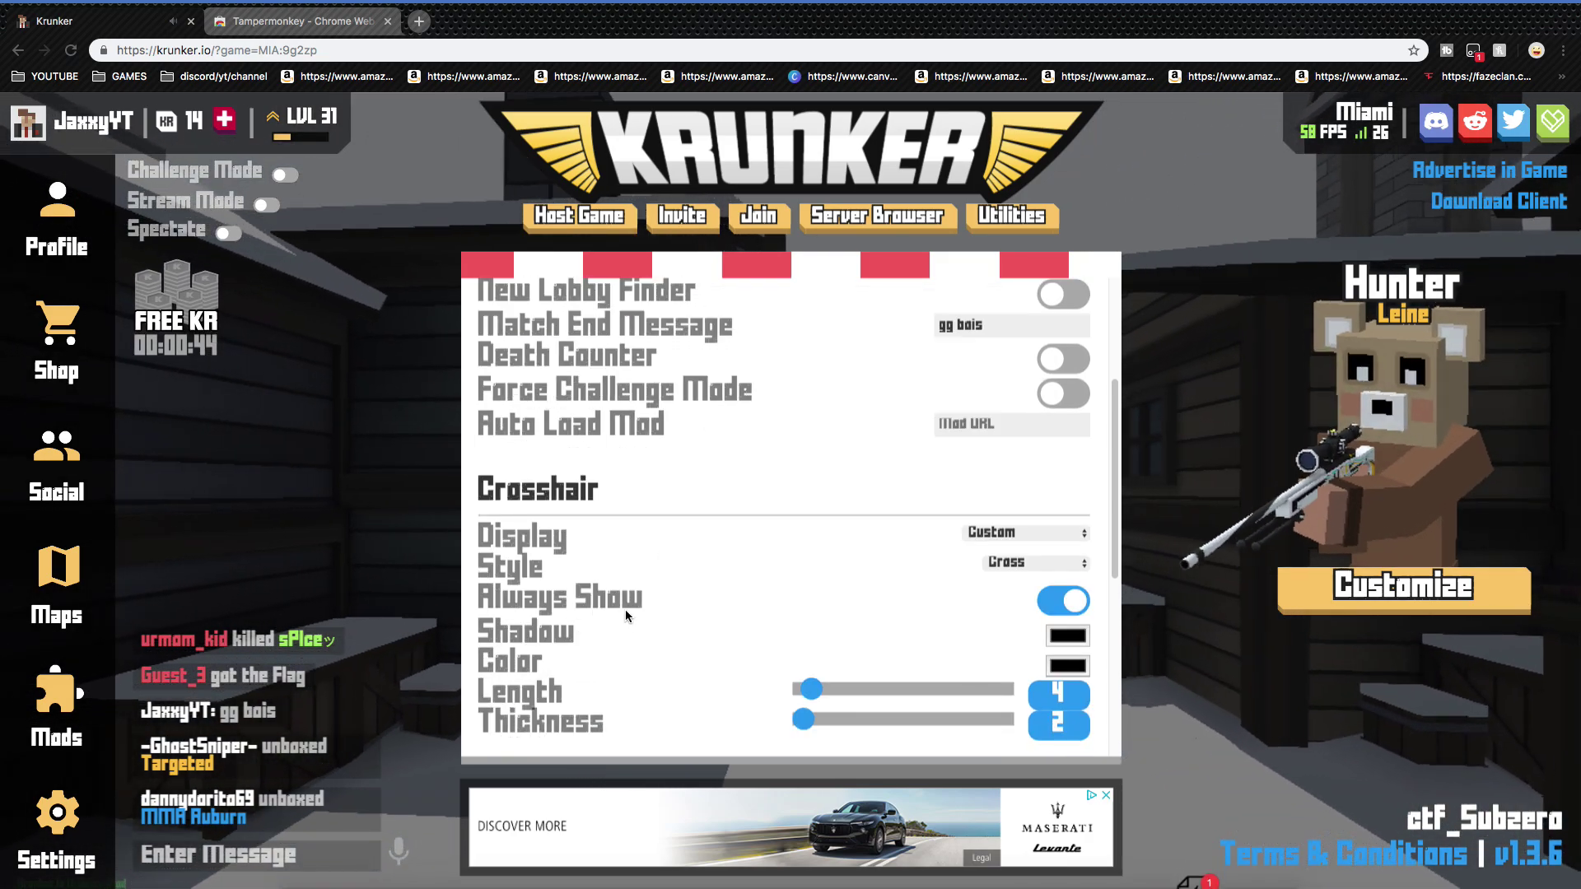
scroll(634, 610, down, 3)
scroll(630, 673, down, 1)
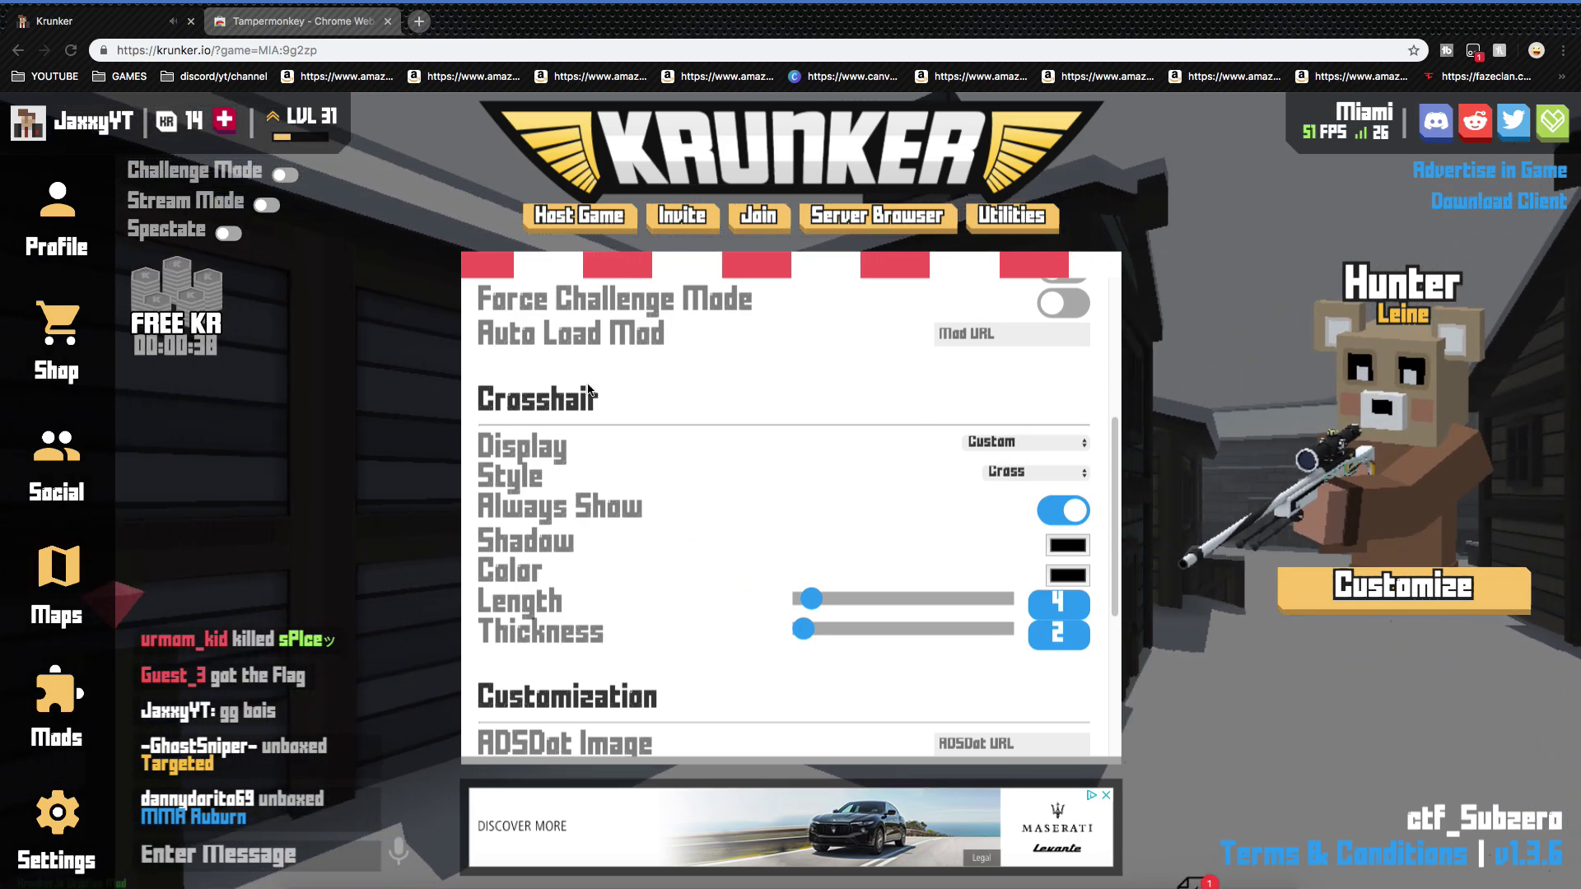
scroll(560, 501, down, 4)
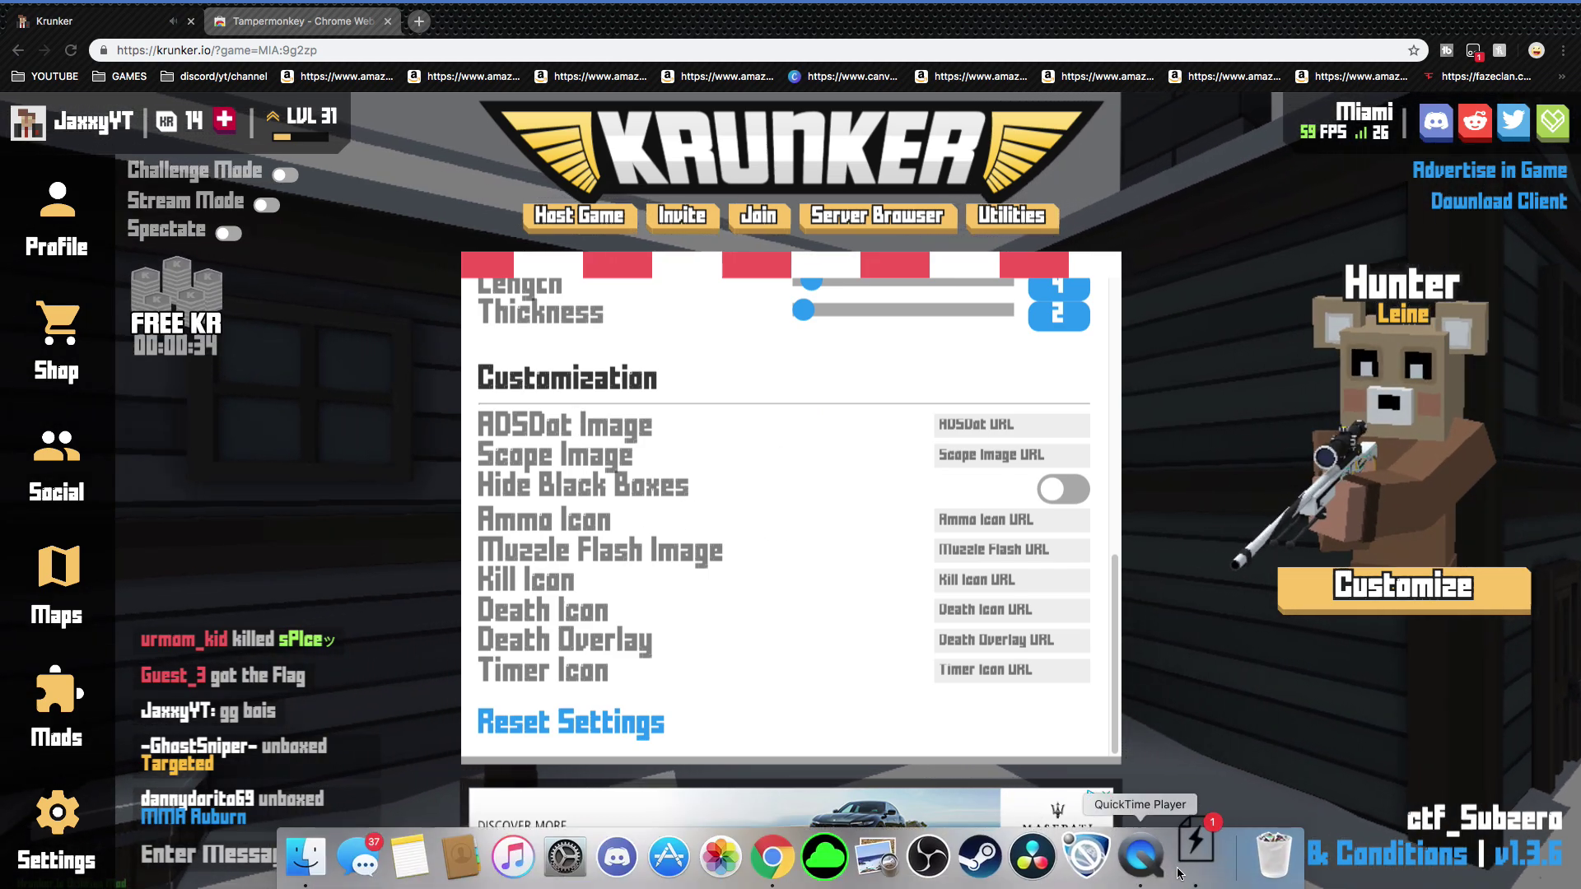
right_click(1186, 866)
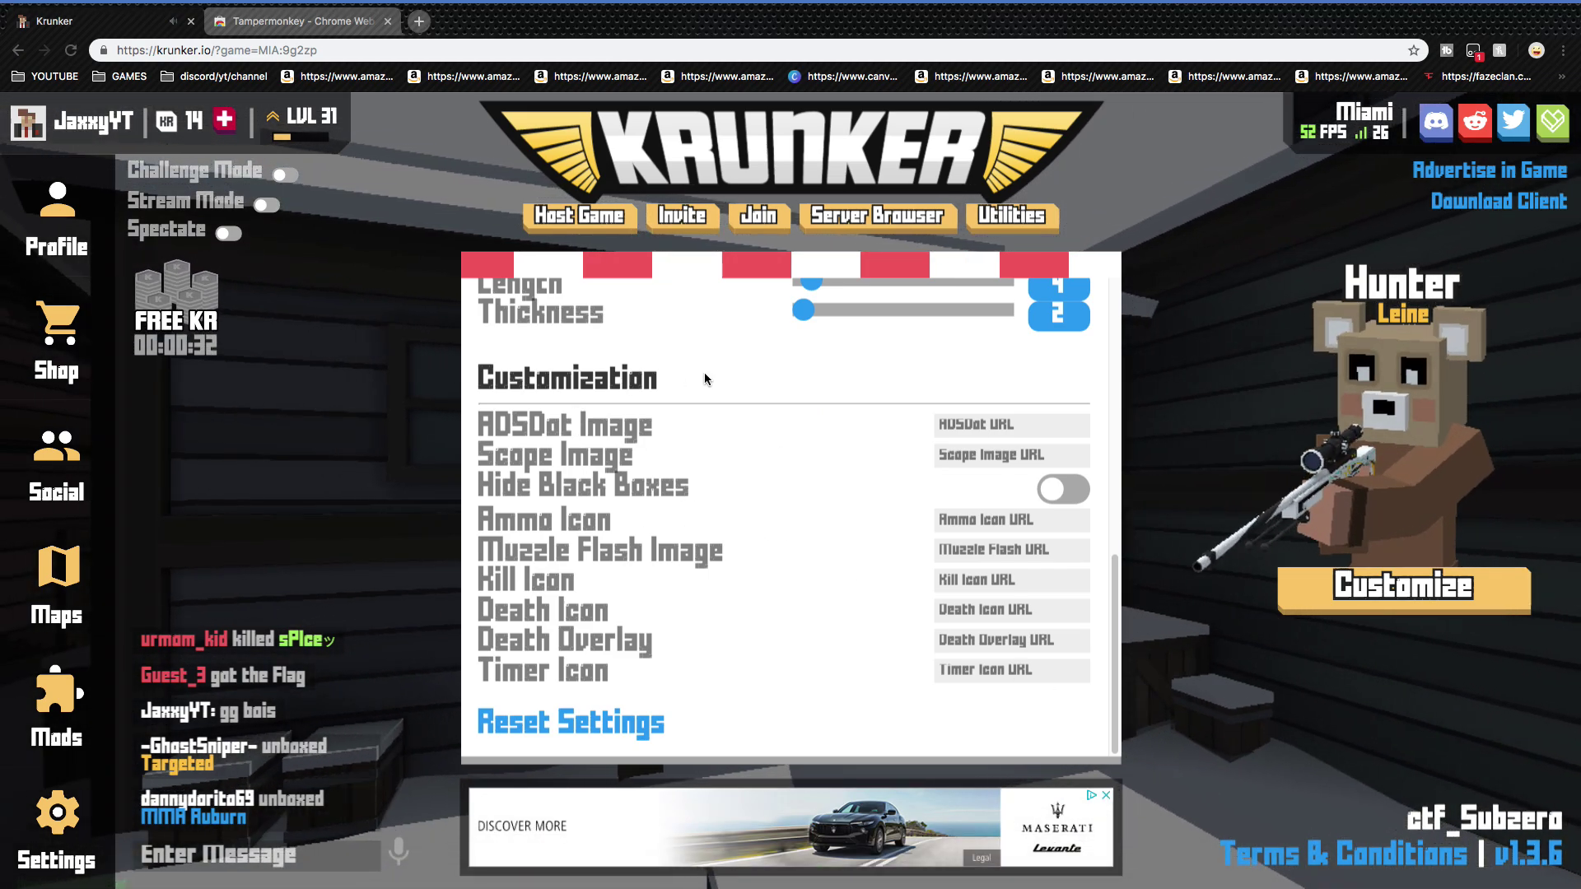
scroll(589, 659, up, 1)
scroll(514, 614, up, 15)
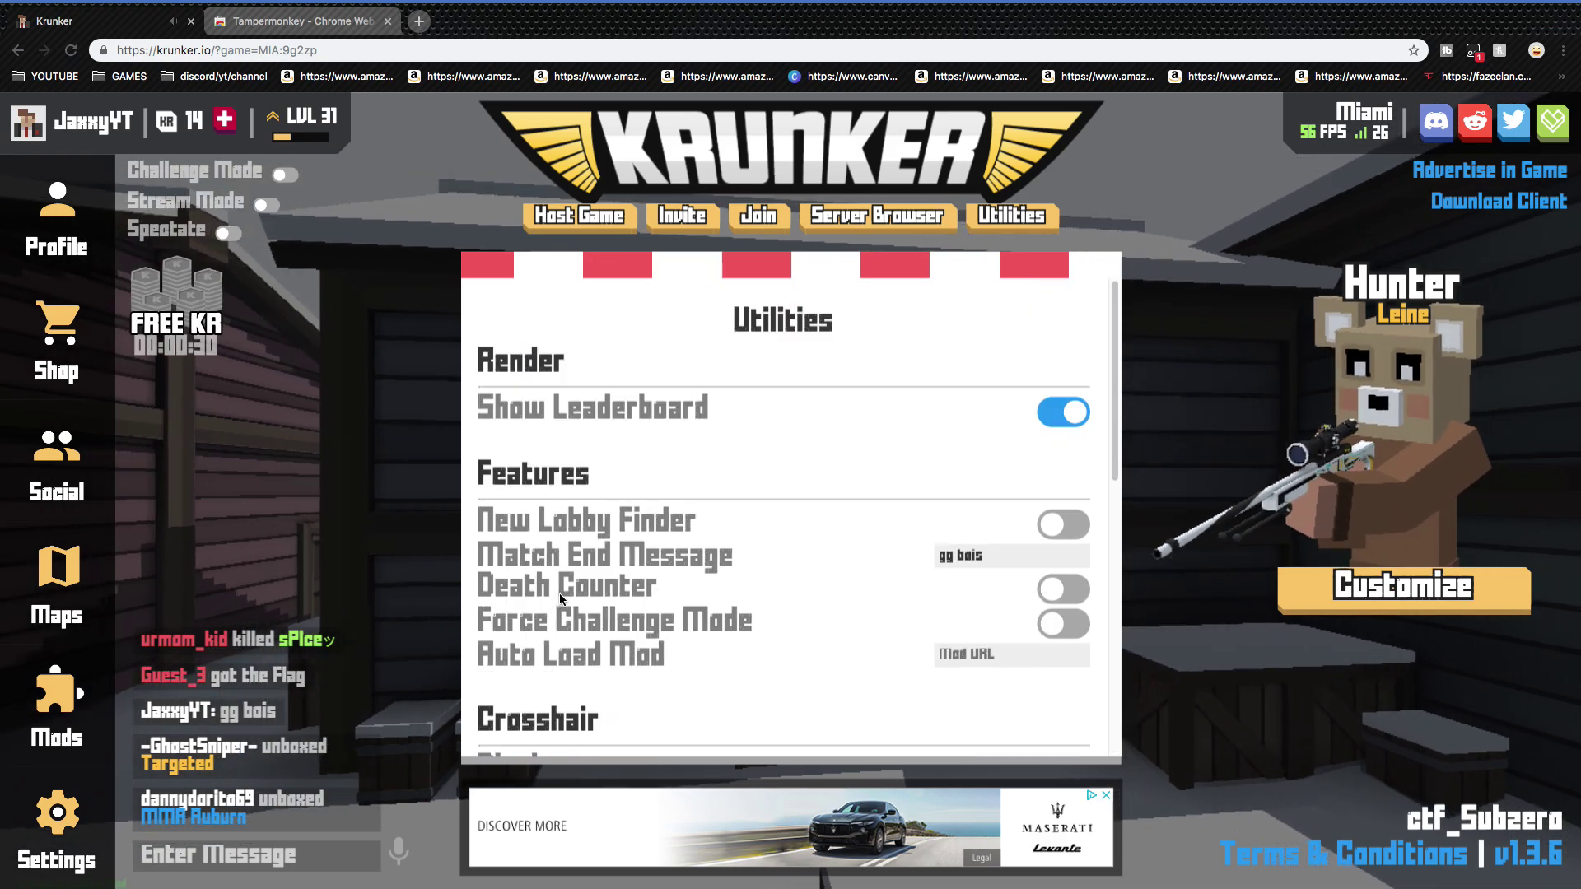
Step: Open the shop, leave it again and enter the Capture the Flag match on ctf_Subzero
click(60, 350)
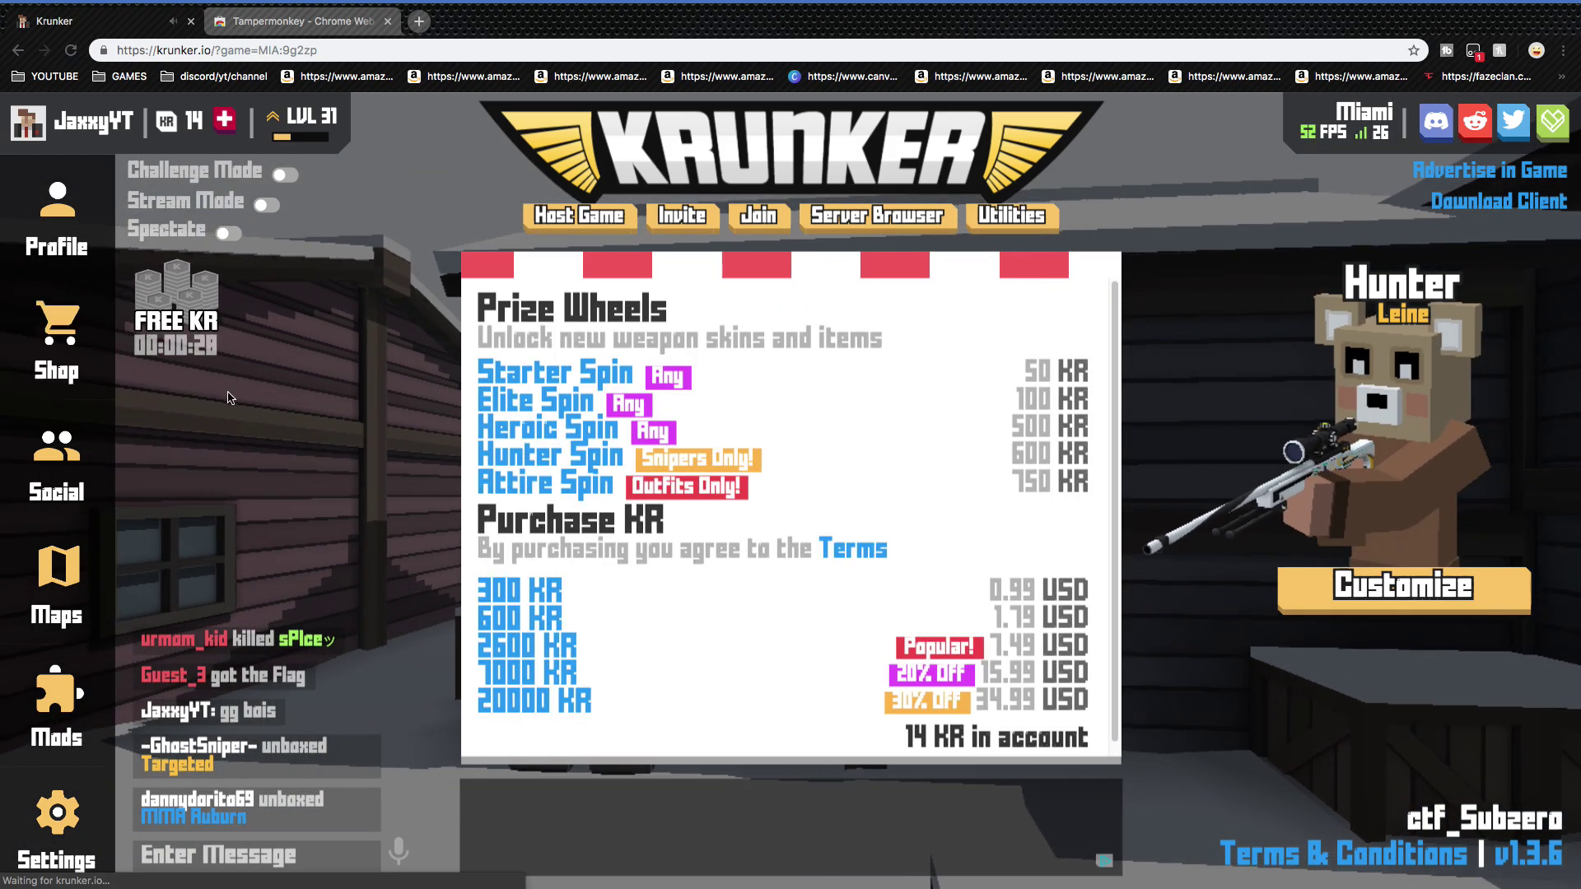
click(354, 443)
click(354, 443)
Step: Move through the ctf_Subzero map with the pistol, from the spawn through the stone flag hall into the snowy streets
key(w)
key(e)
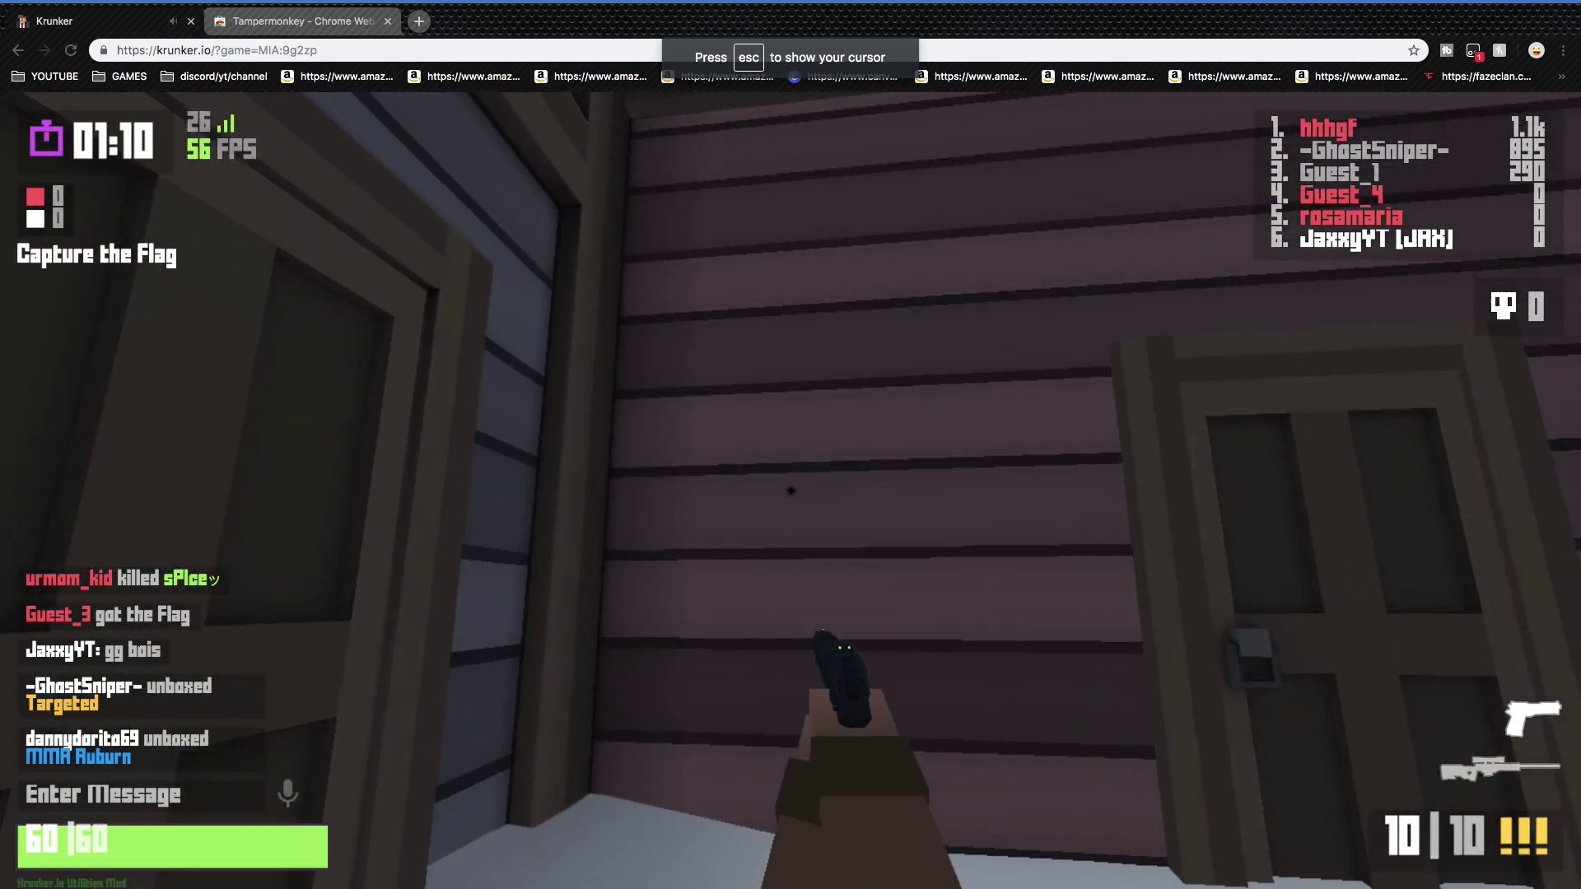
key(e)
key(e)
key(e)
key(q)
key(q)
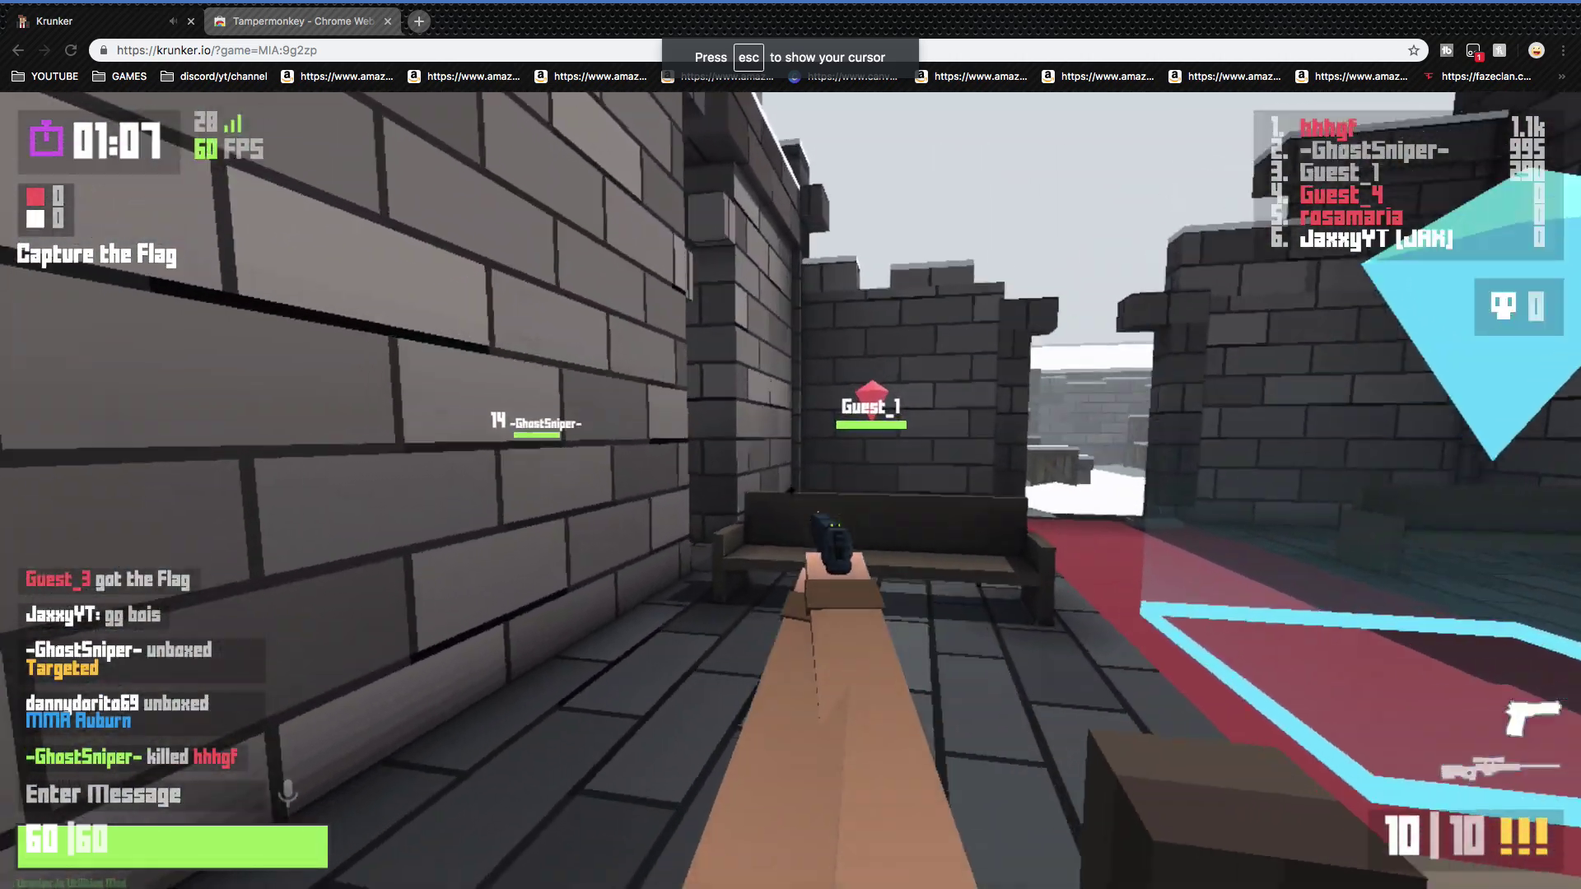
key(e)
key(e)
key(q)
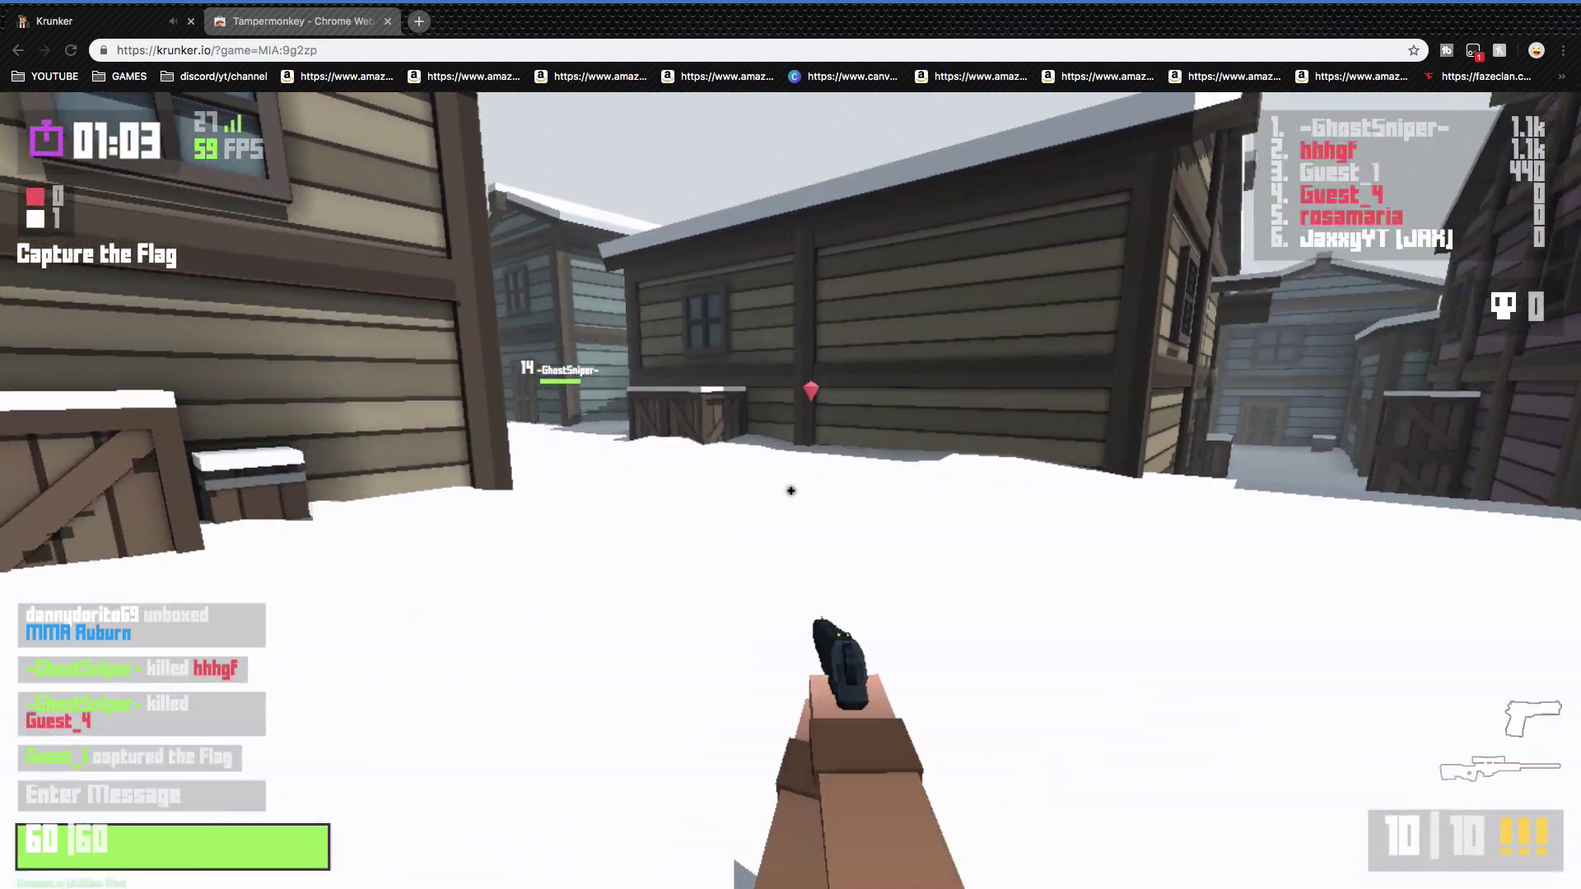
key(q)
key(q)
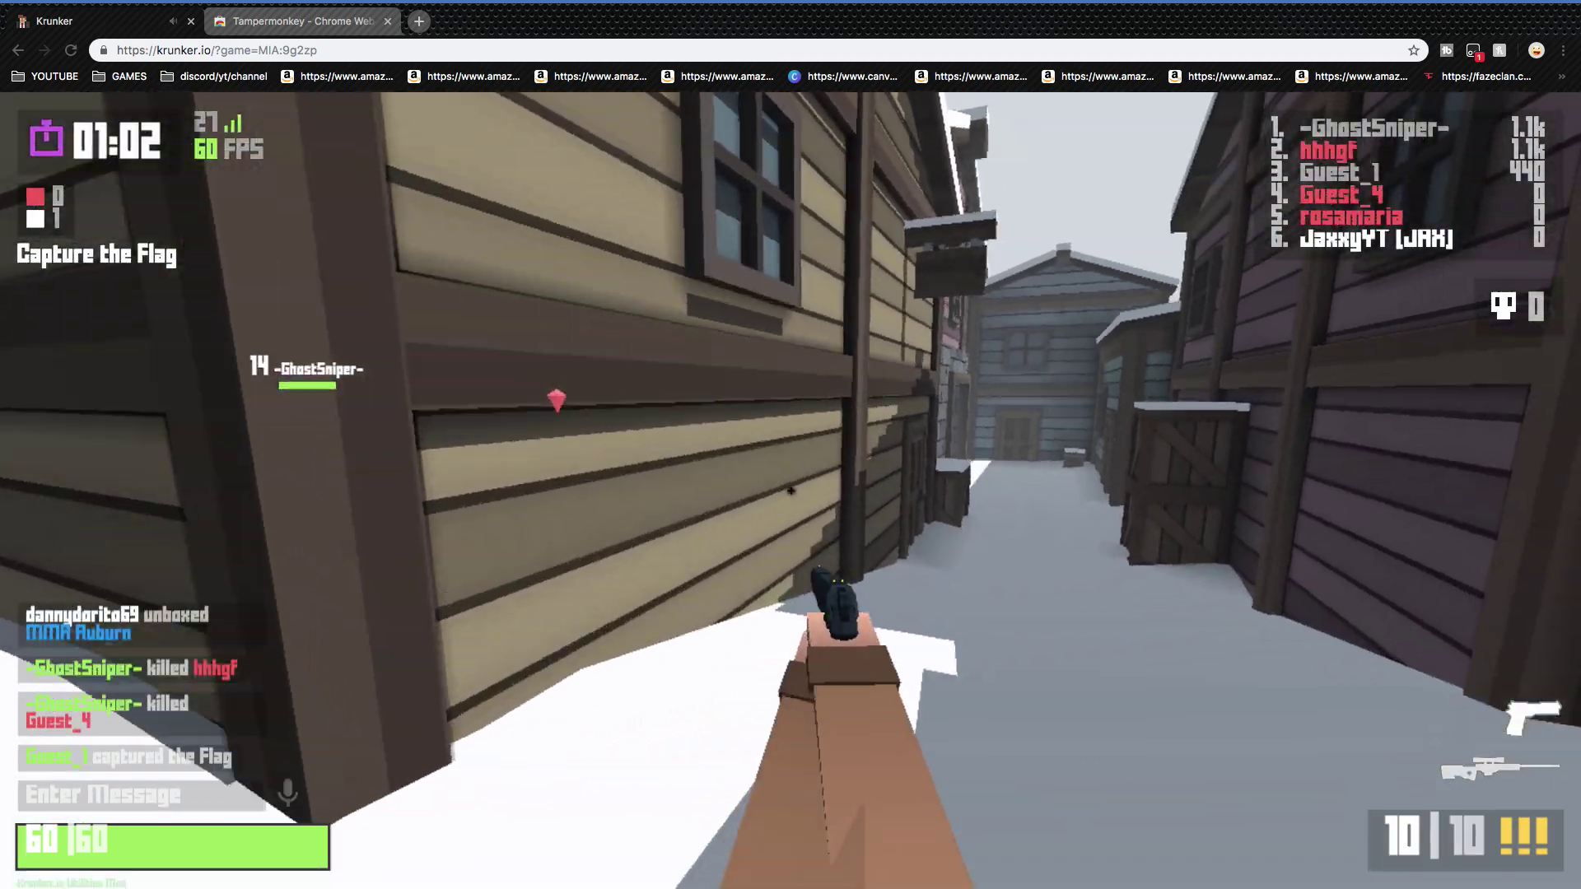
key(q)
key(q)
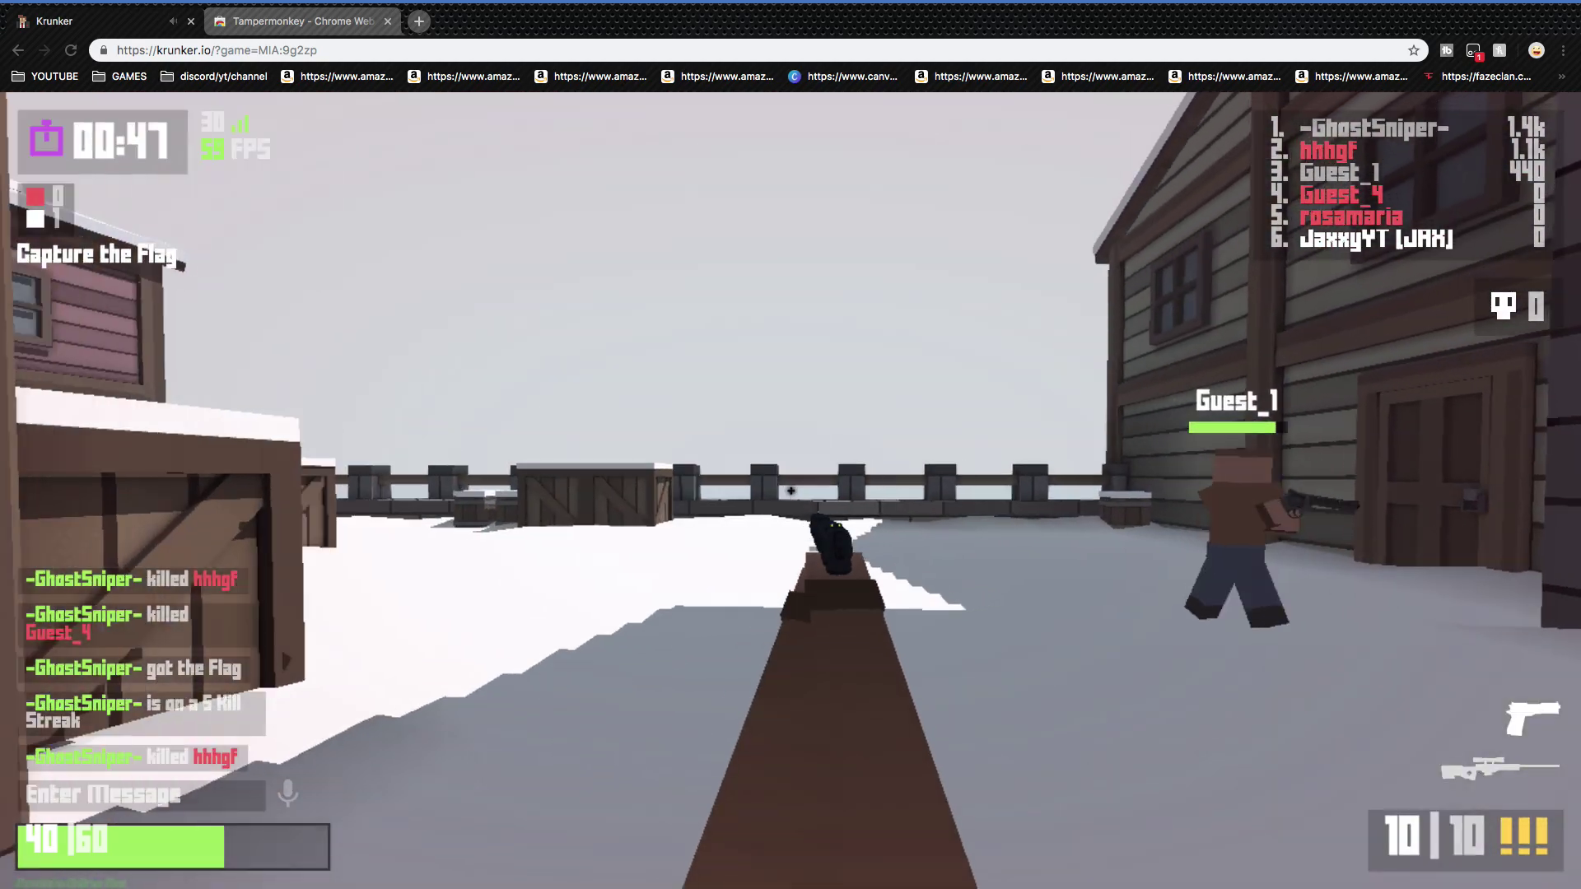
Step: Adjust the system volume while running through the snowy village, fire the pistol and reload it
key(XF86AudioRaiseVolume)
key(XF86AudioRaiseVolume)
key(XF86AudioRaiseVolume)
key(w)
key(e)
key(e)
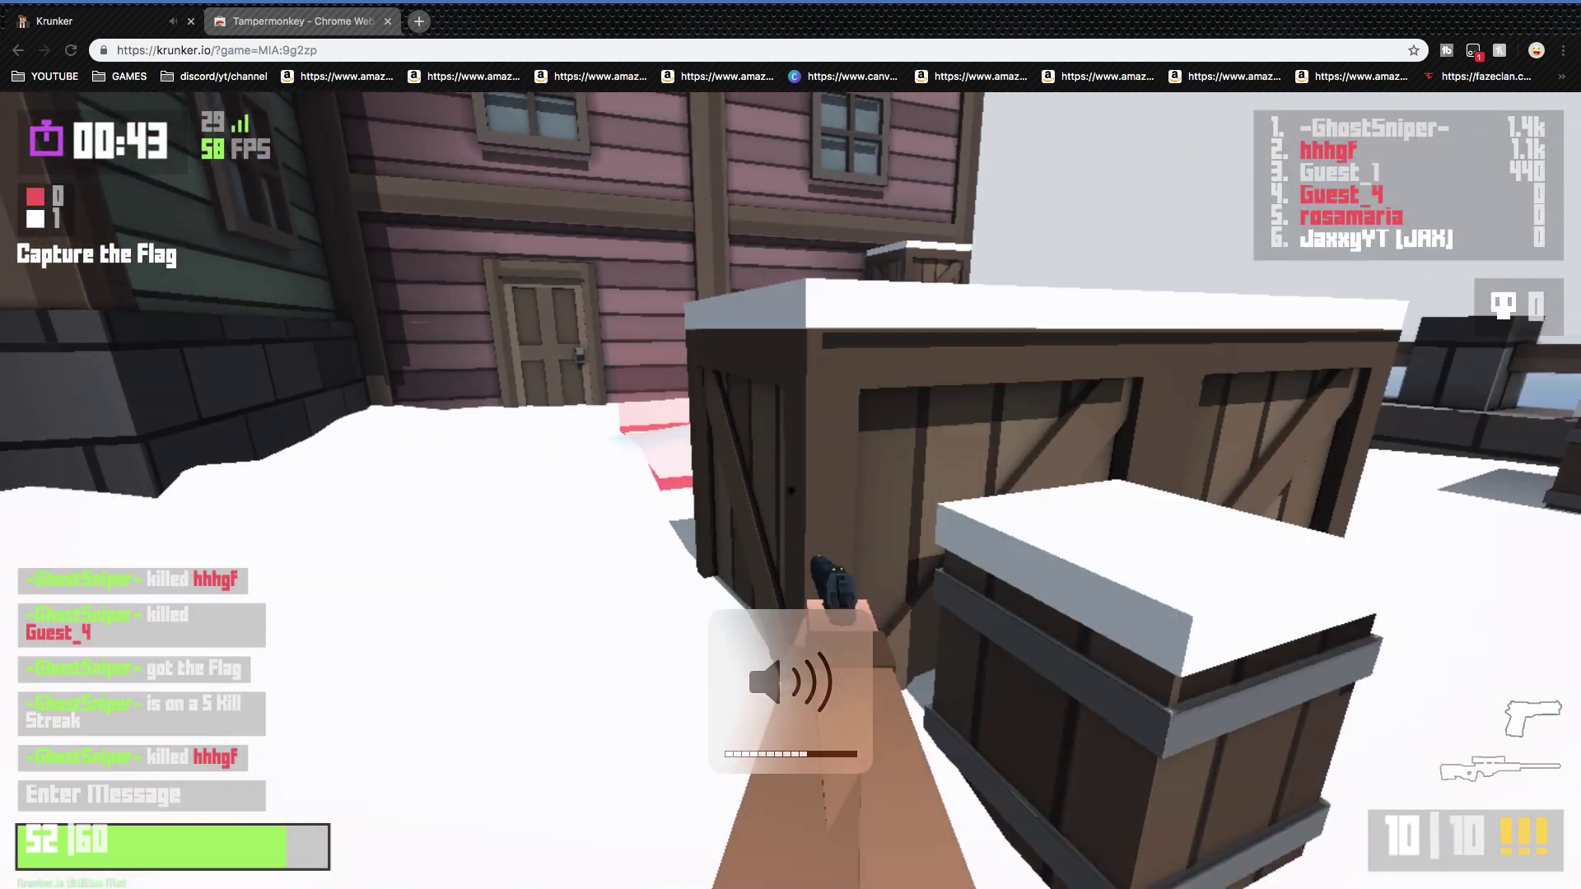
click(791, 491)
key(r)
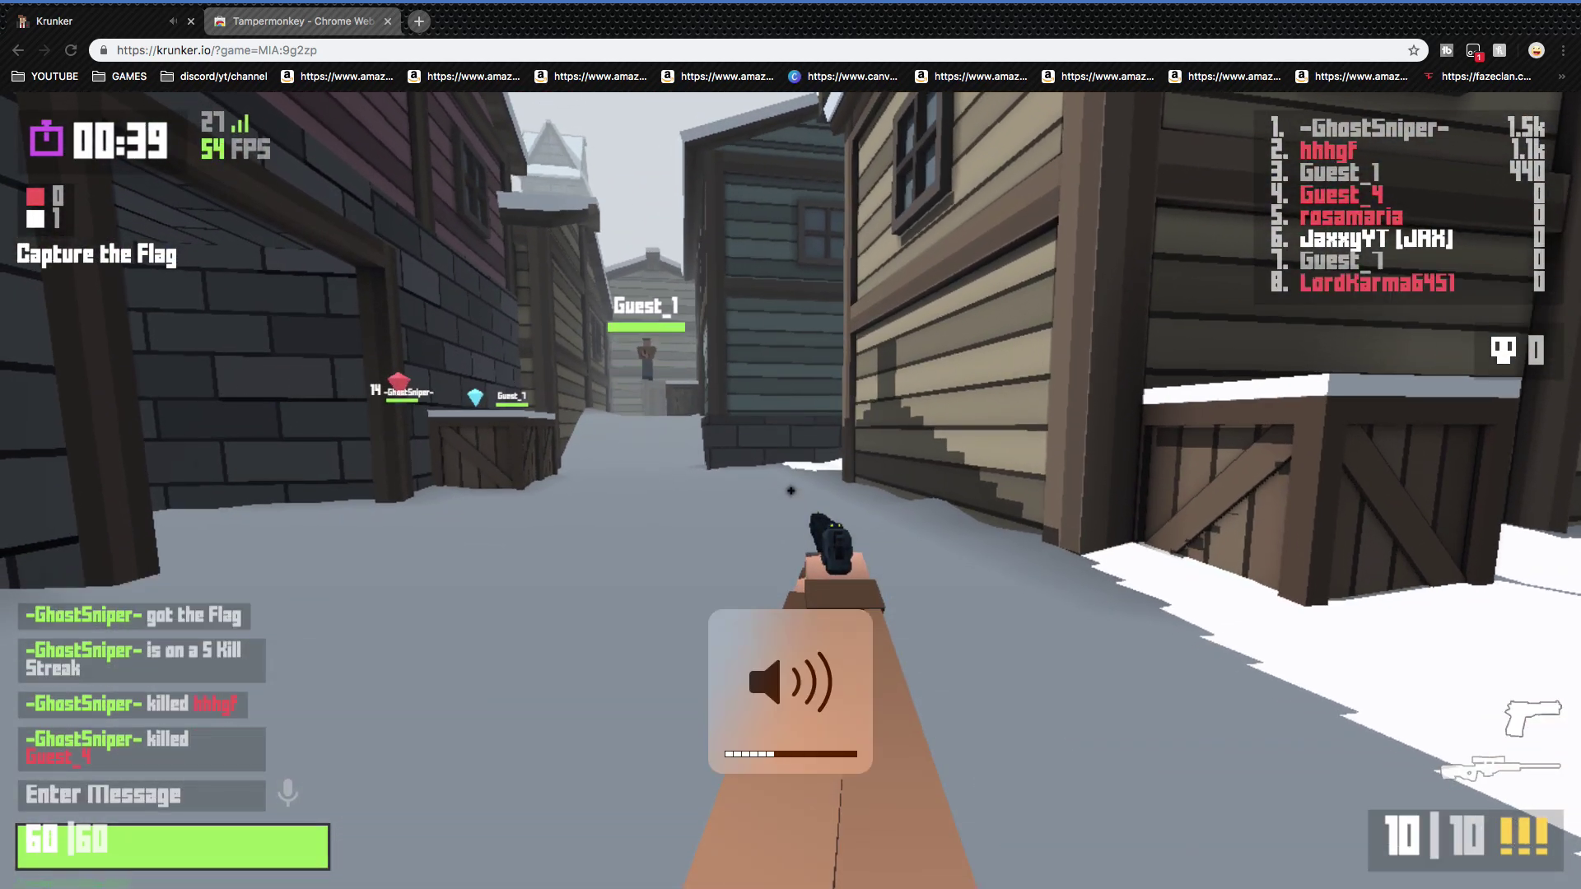
Step: Switch to the sniper rifle and fire scoped shots at the nearby enemy
key(1)
key(2)
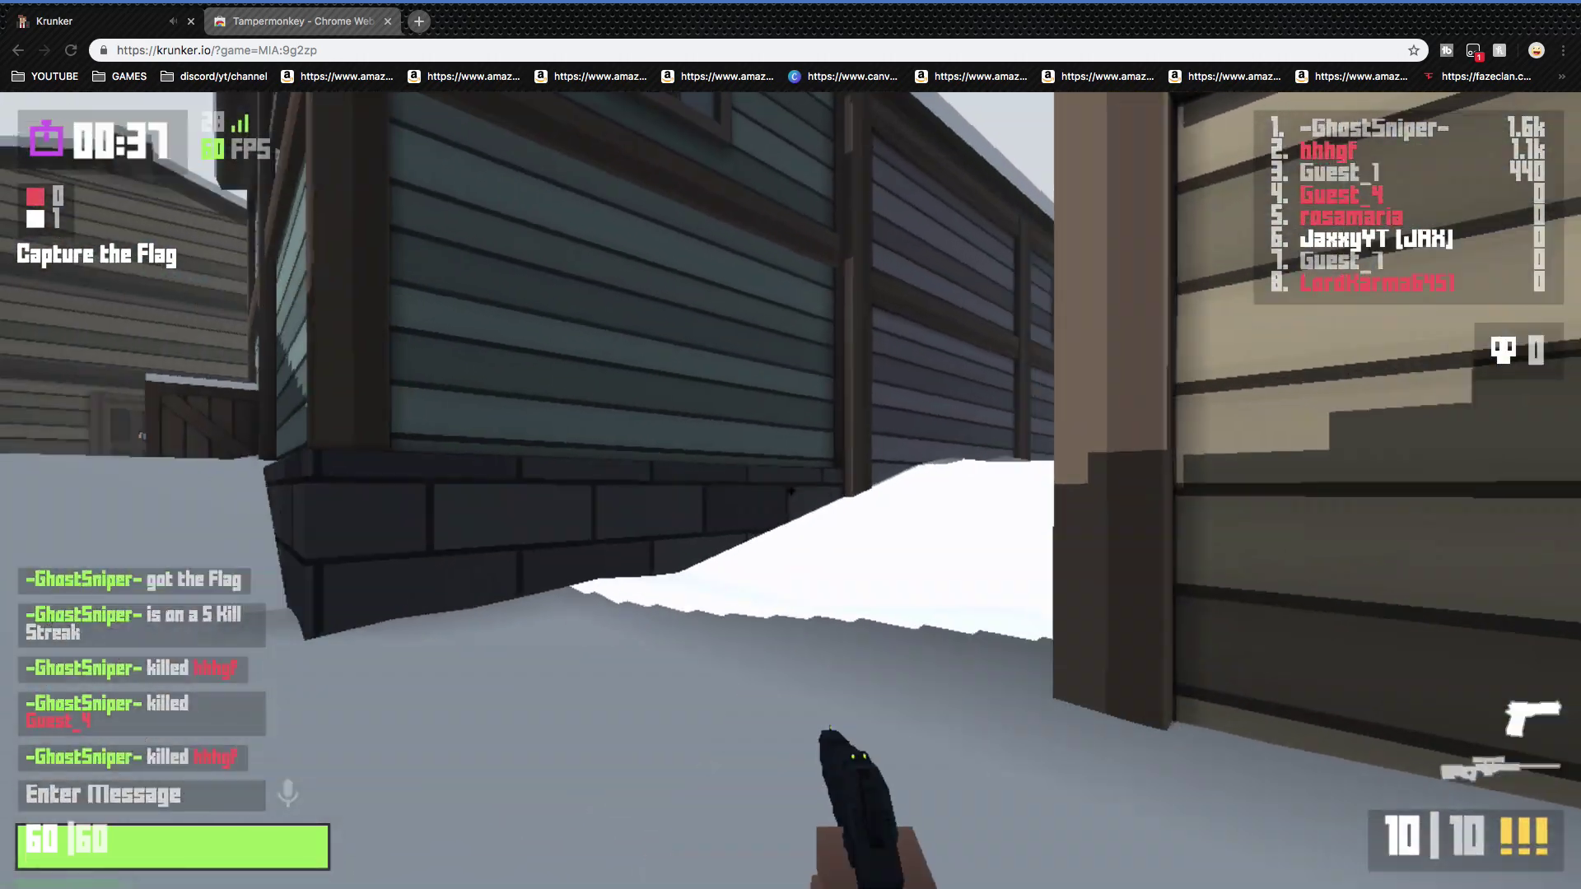
key(1)
right_click(790, 491)
click(791, 490)
right_click(791, 491)
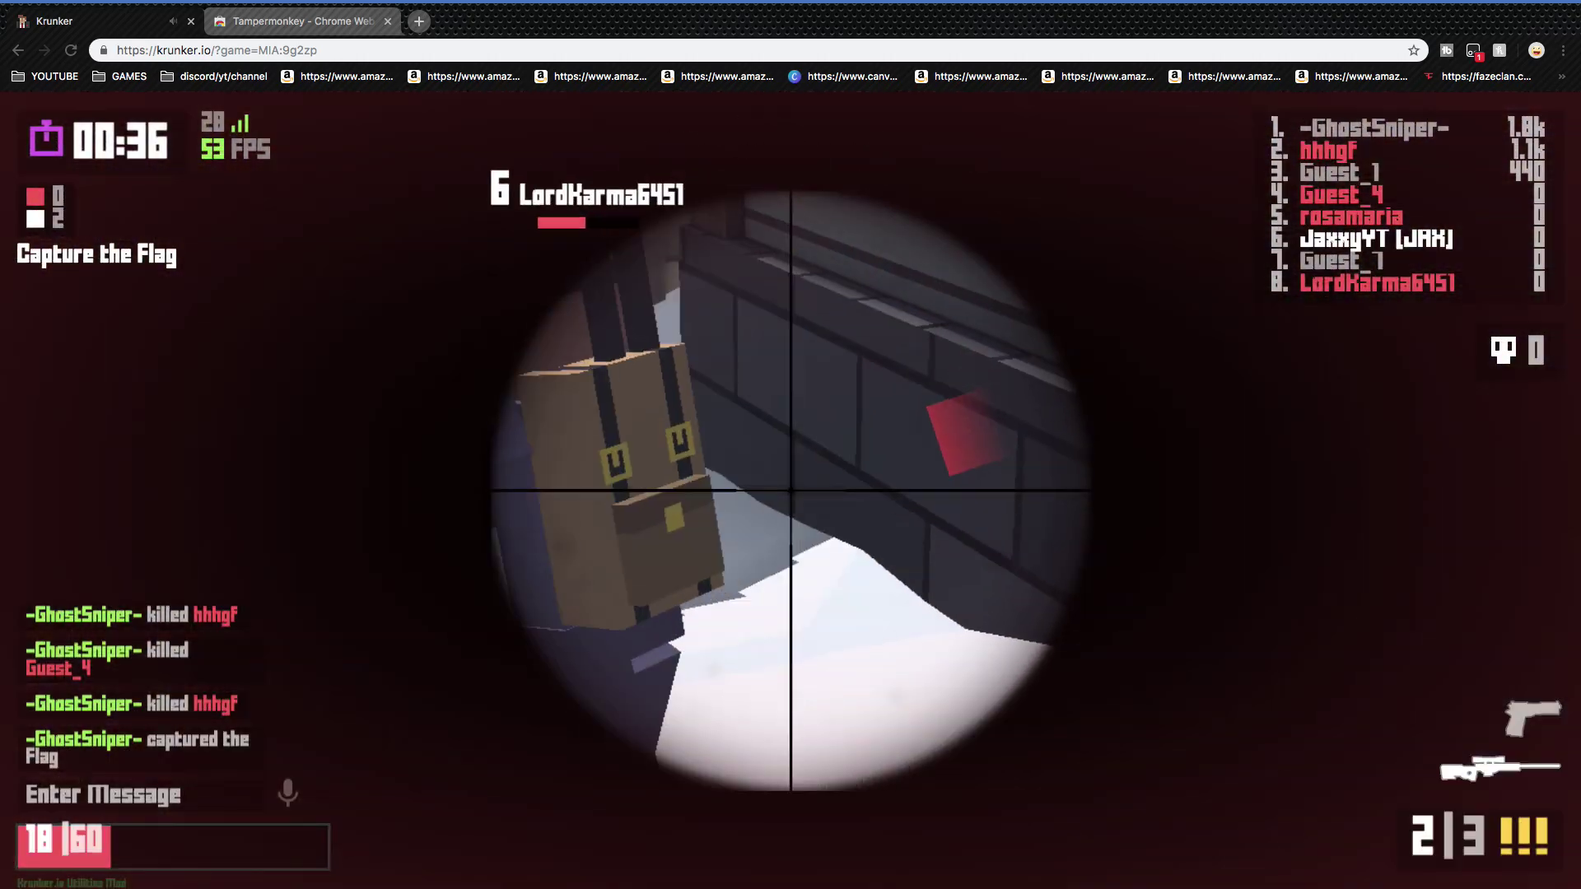
click(790, 491)
right_click(790, 491)
click(790, 491)
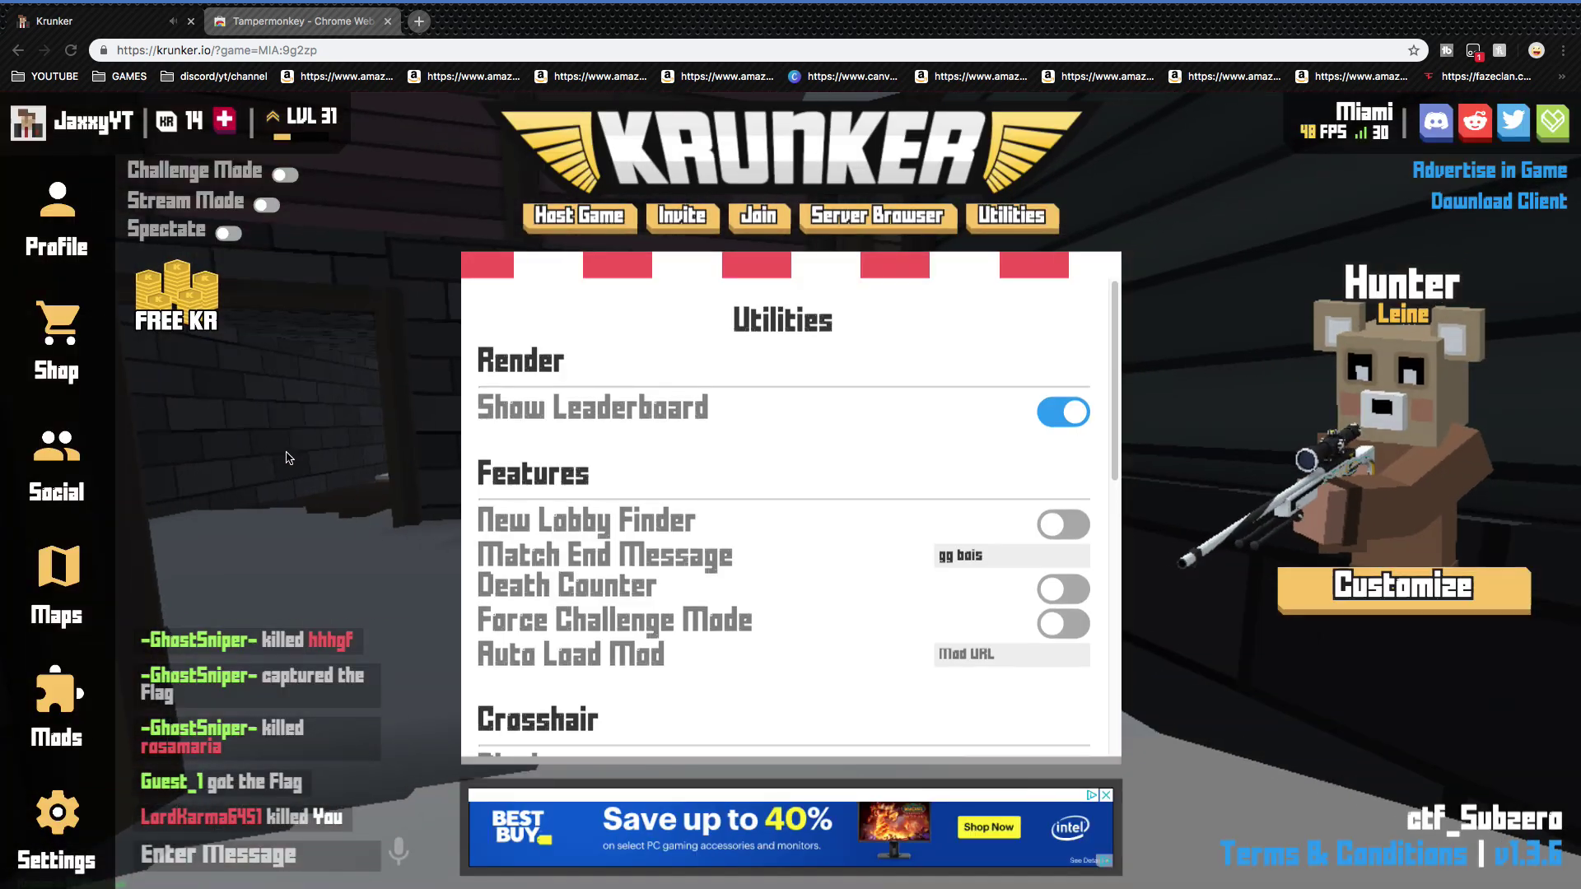
Step: Respawn in the Capture the Flag match and run to the stone flag hall entrance with the pistol
click(288, 458)
key(w)
key(e)
key(e)
key(e)
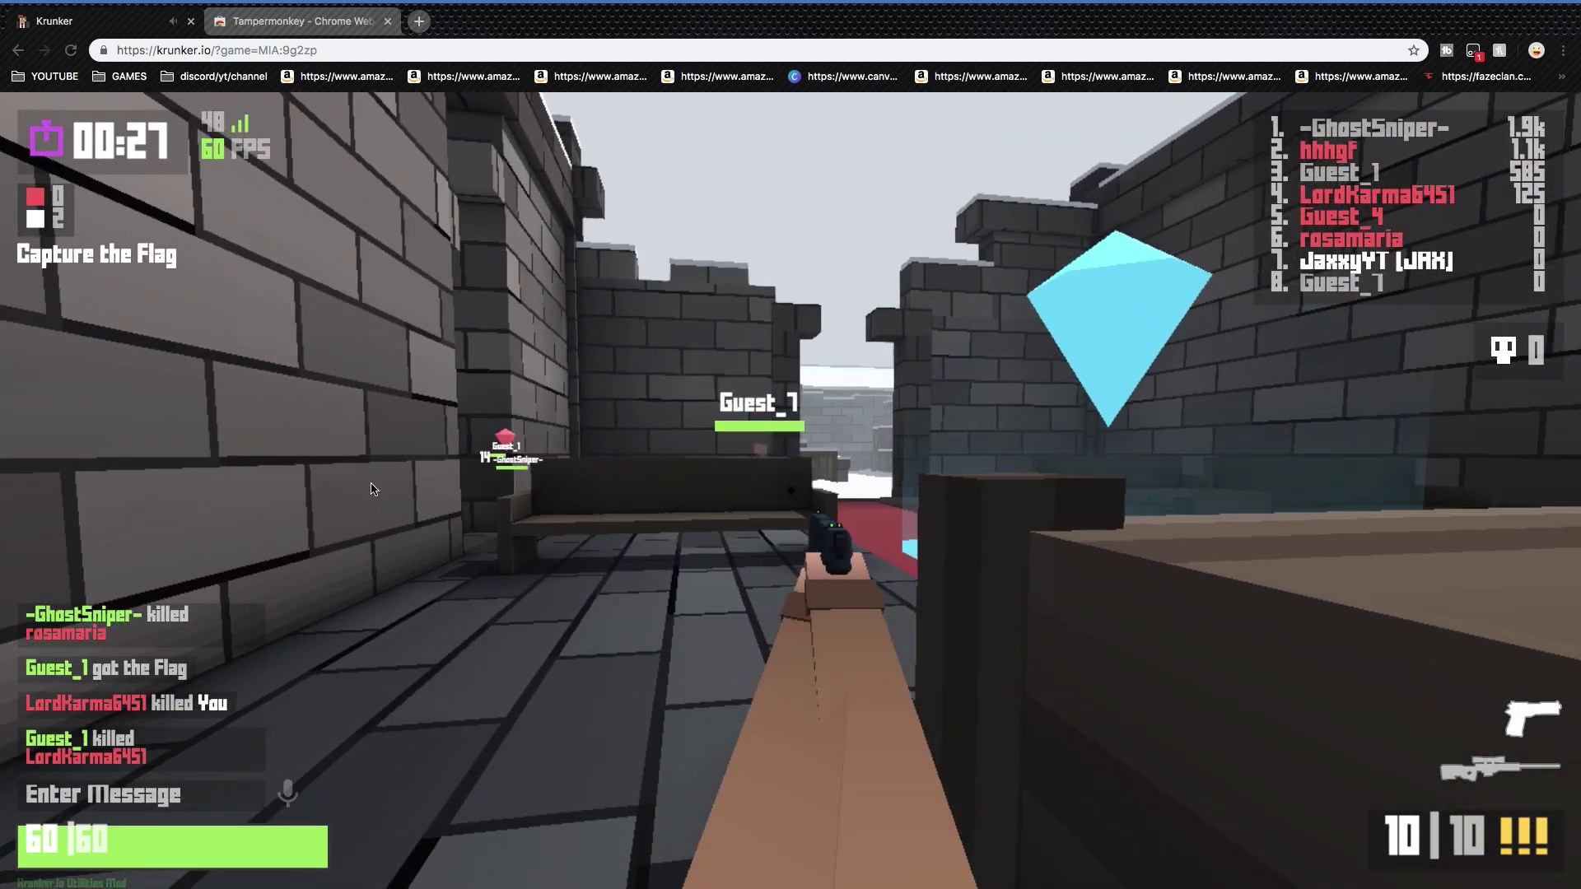
Step: Pause the match to look at the mod loading options, close them and resume play in the flag hall
key(Escape)
click(37, 739)
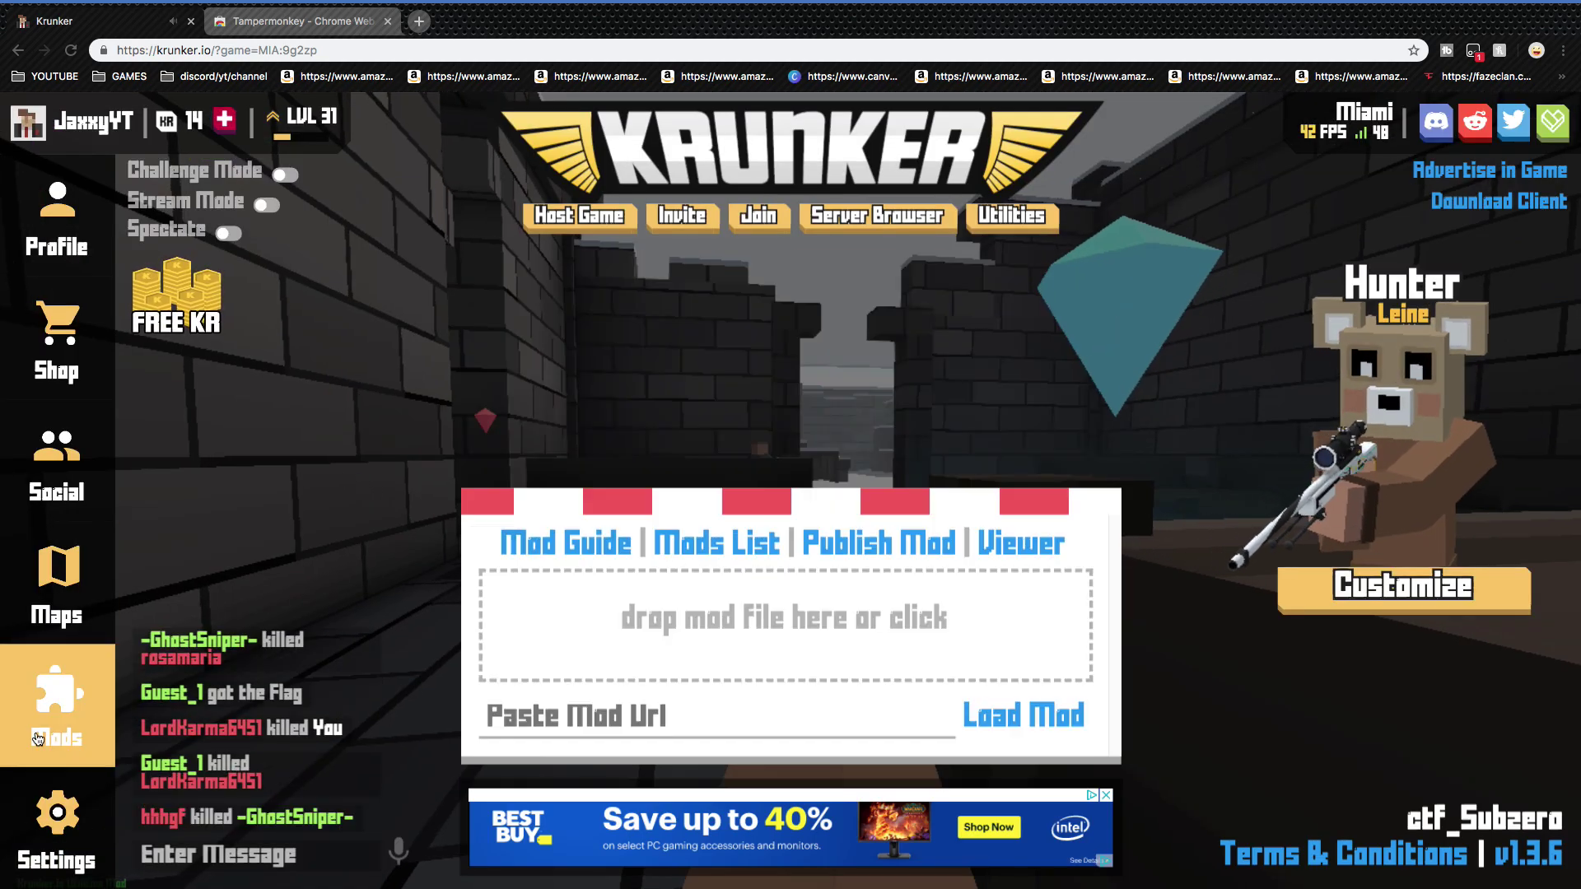
click(677, 552)
click(321, 519)
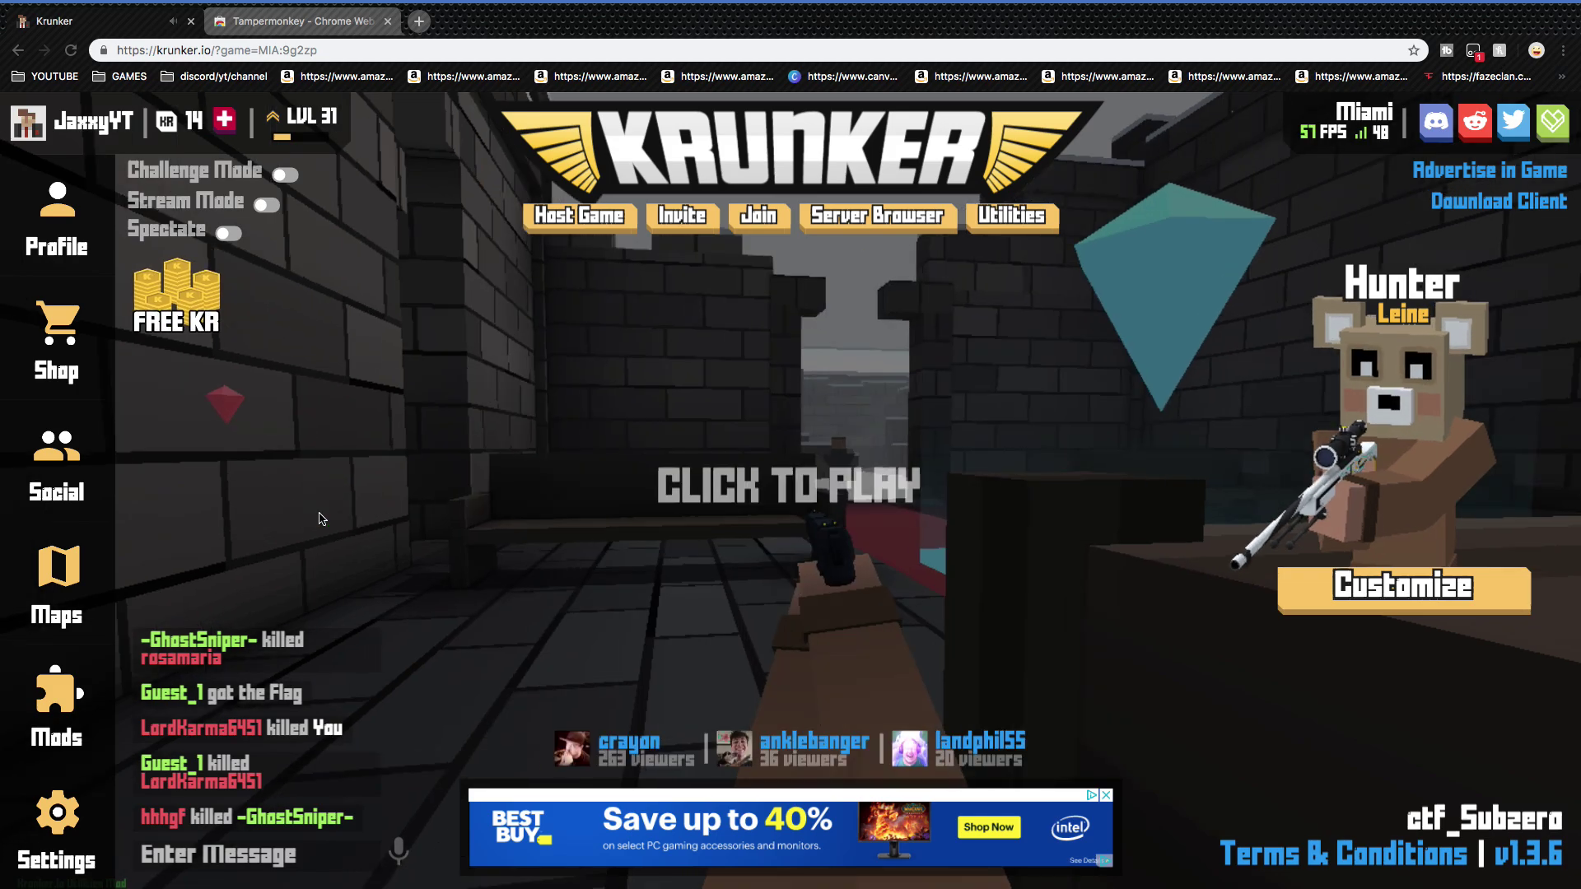
click(320, 519)
key(w)
key(e)
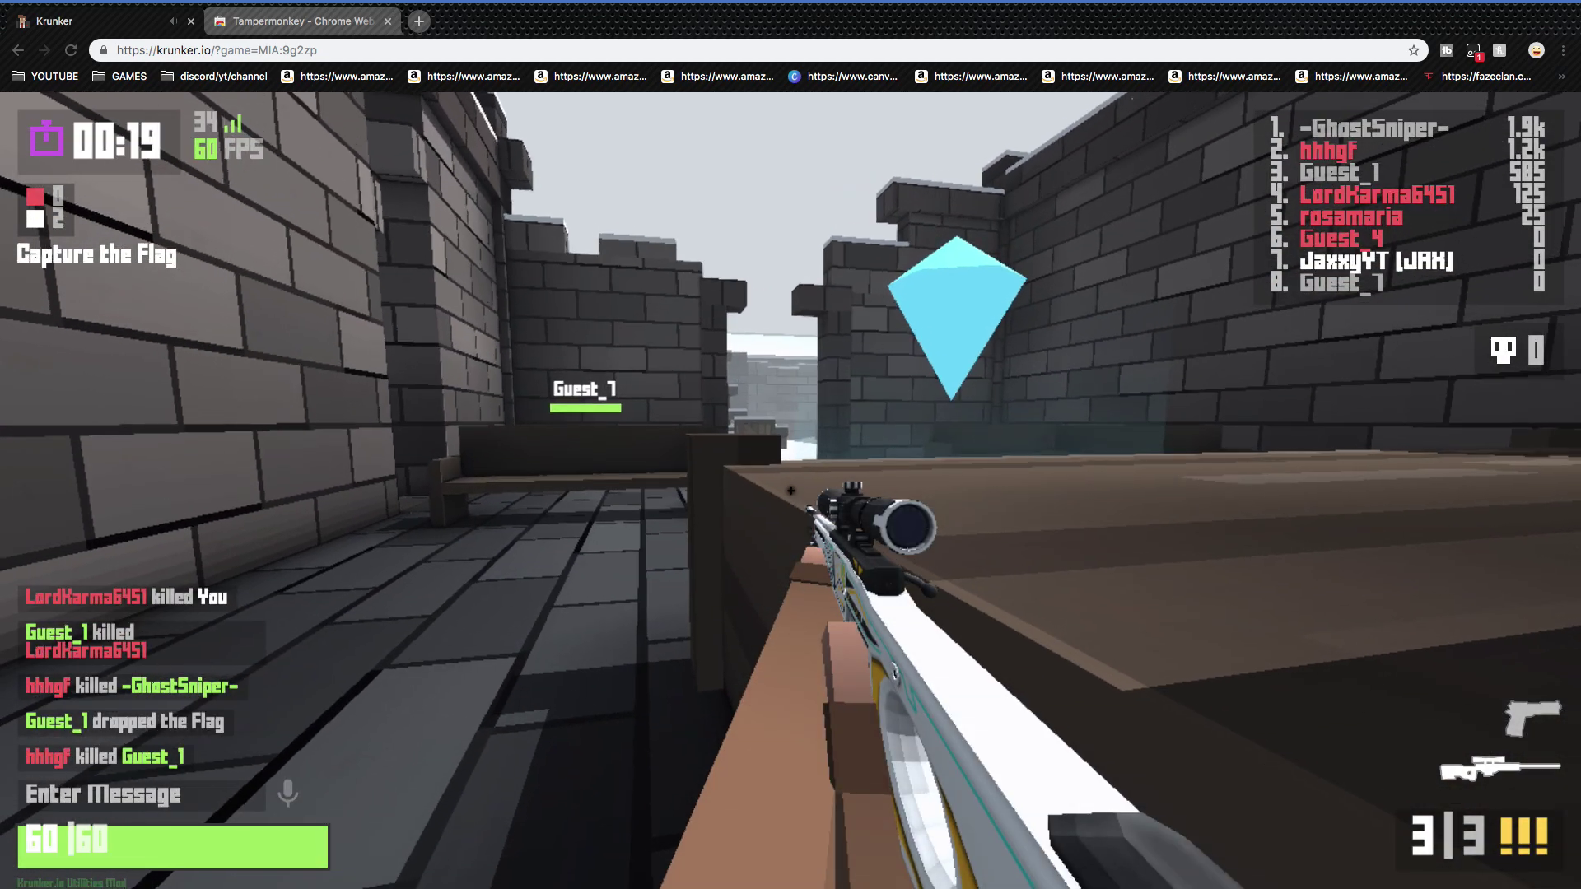
Step: Pause the match again and open the Mods List to view the Hot mods
key(Escape)
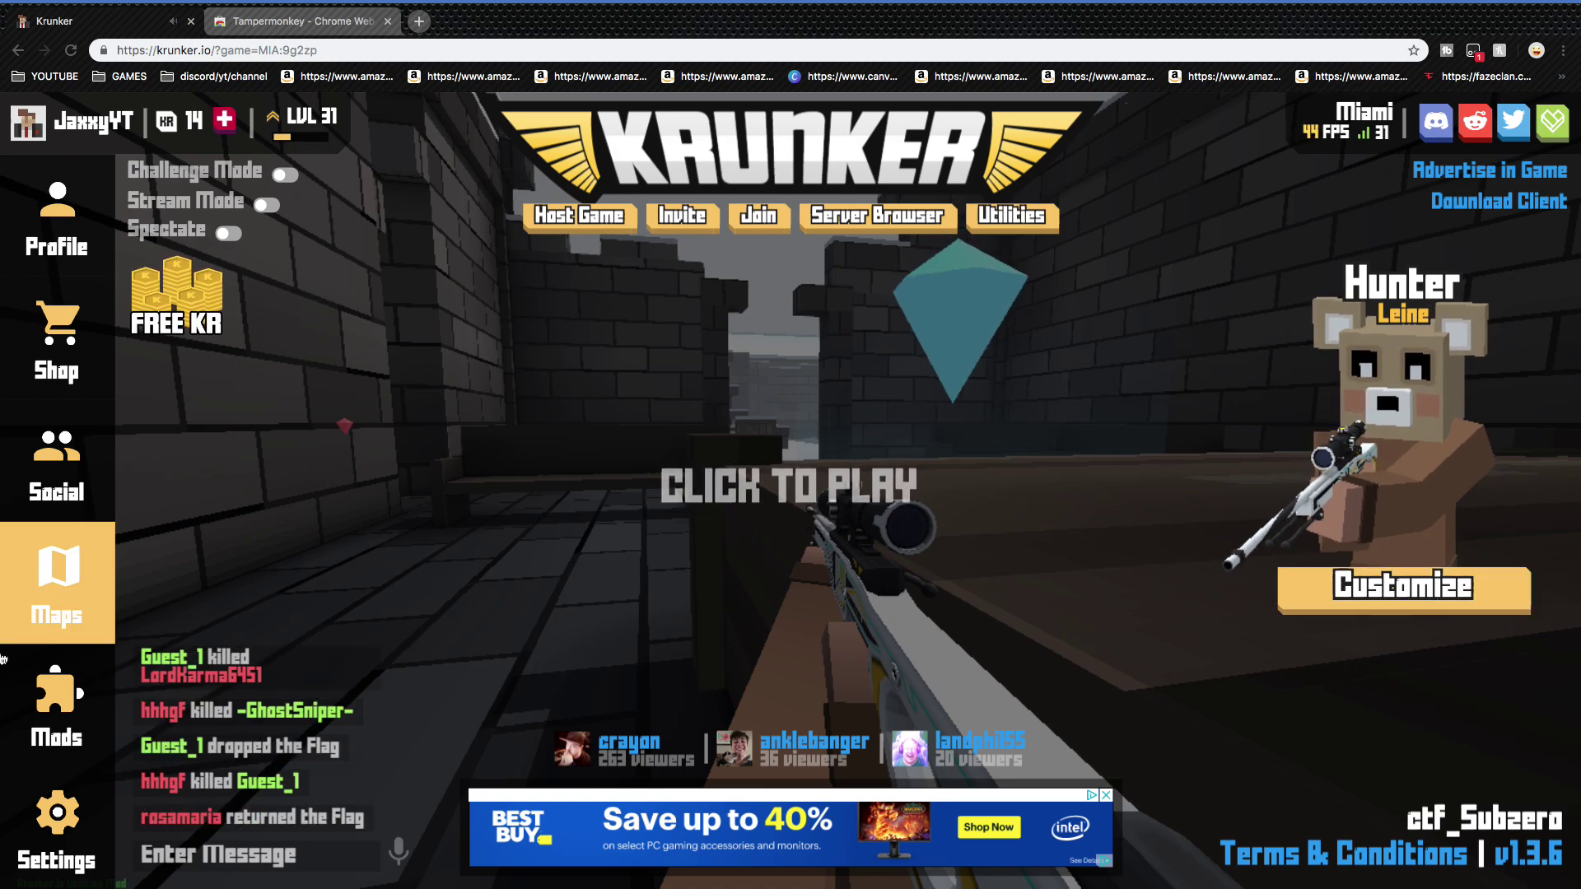
click(57, 708)
click(715, 544)
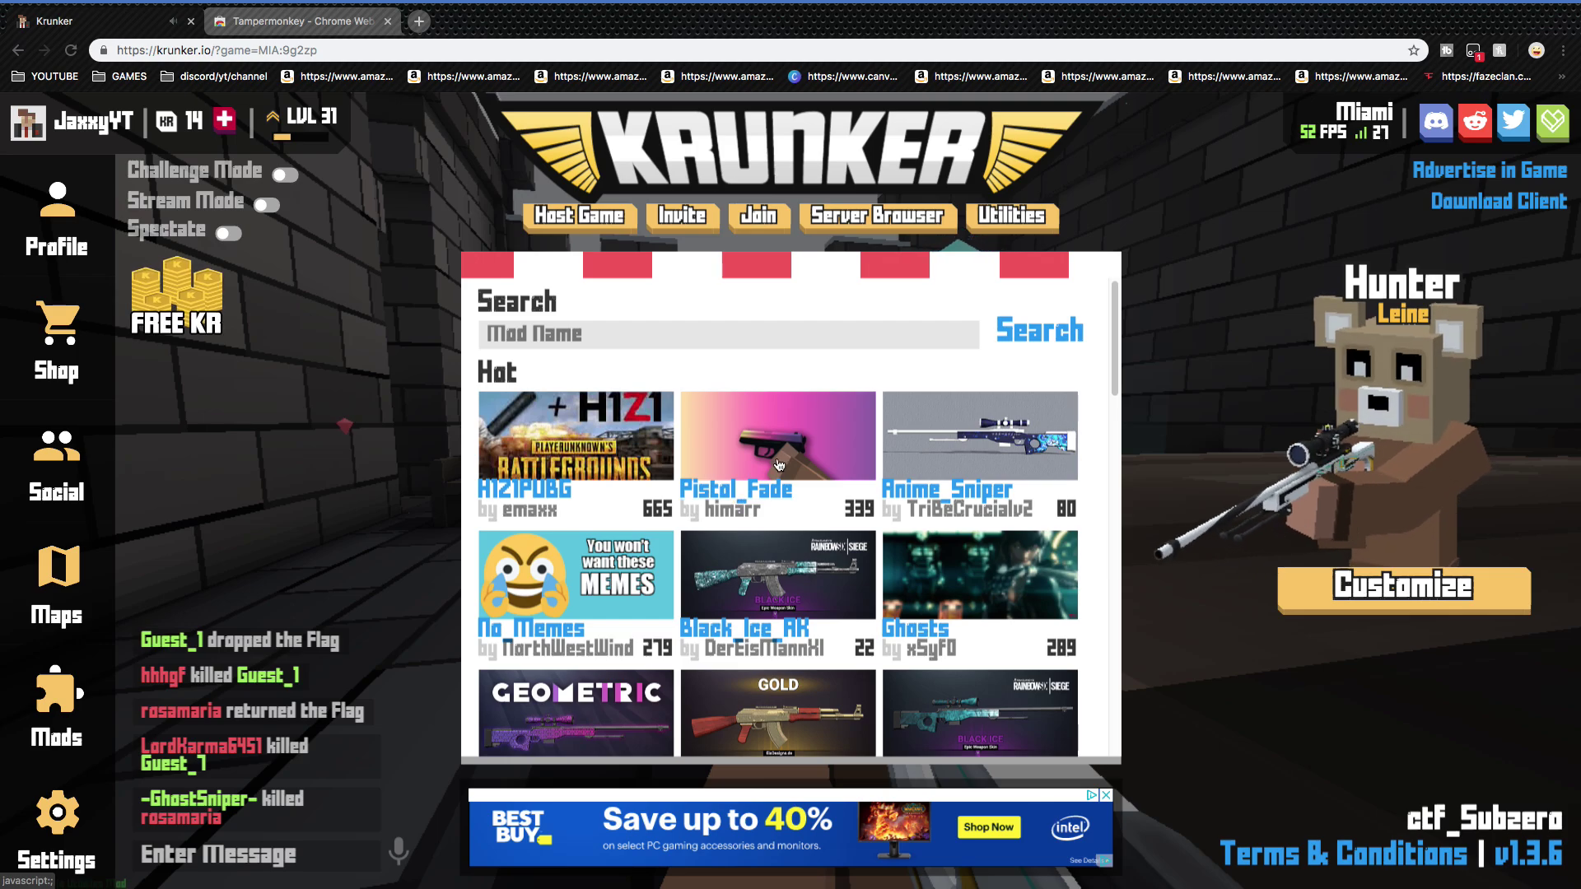
Step: Close the mods list, return to the match and shoot at the enemies in the flag hall with the sniper rifle
click(458, 473)
right_click(790, 491)
click(791, 491)
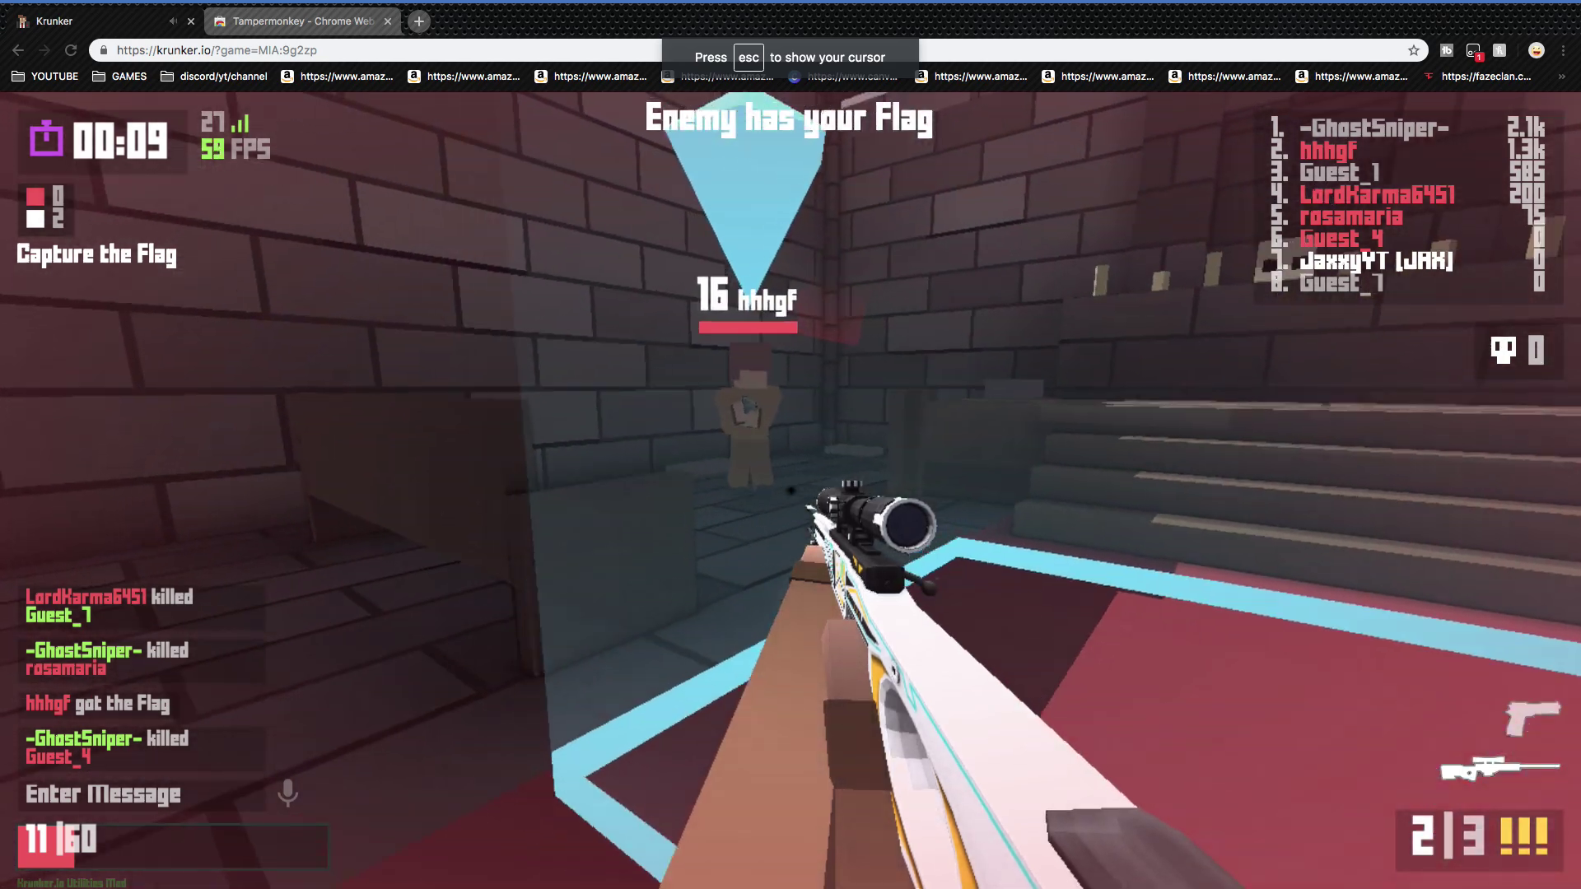
click(790, 492)
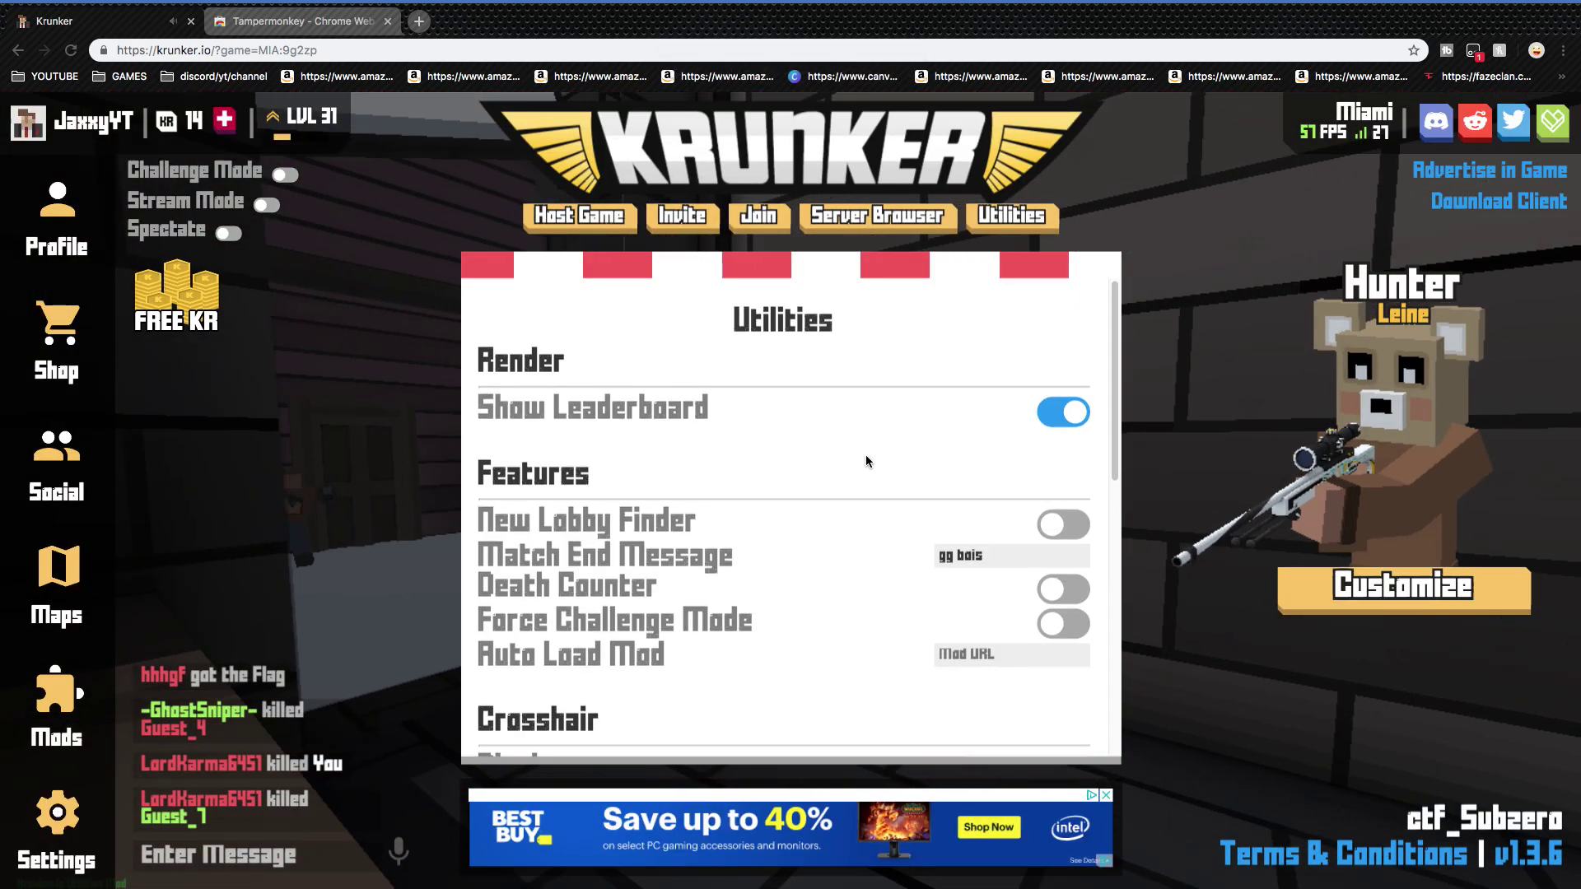
Step: Respawn, switch to the pistol and run and jump through the snowy village until the round ends
click(687, 466)
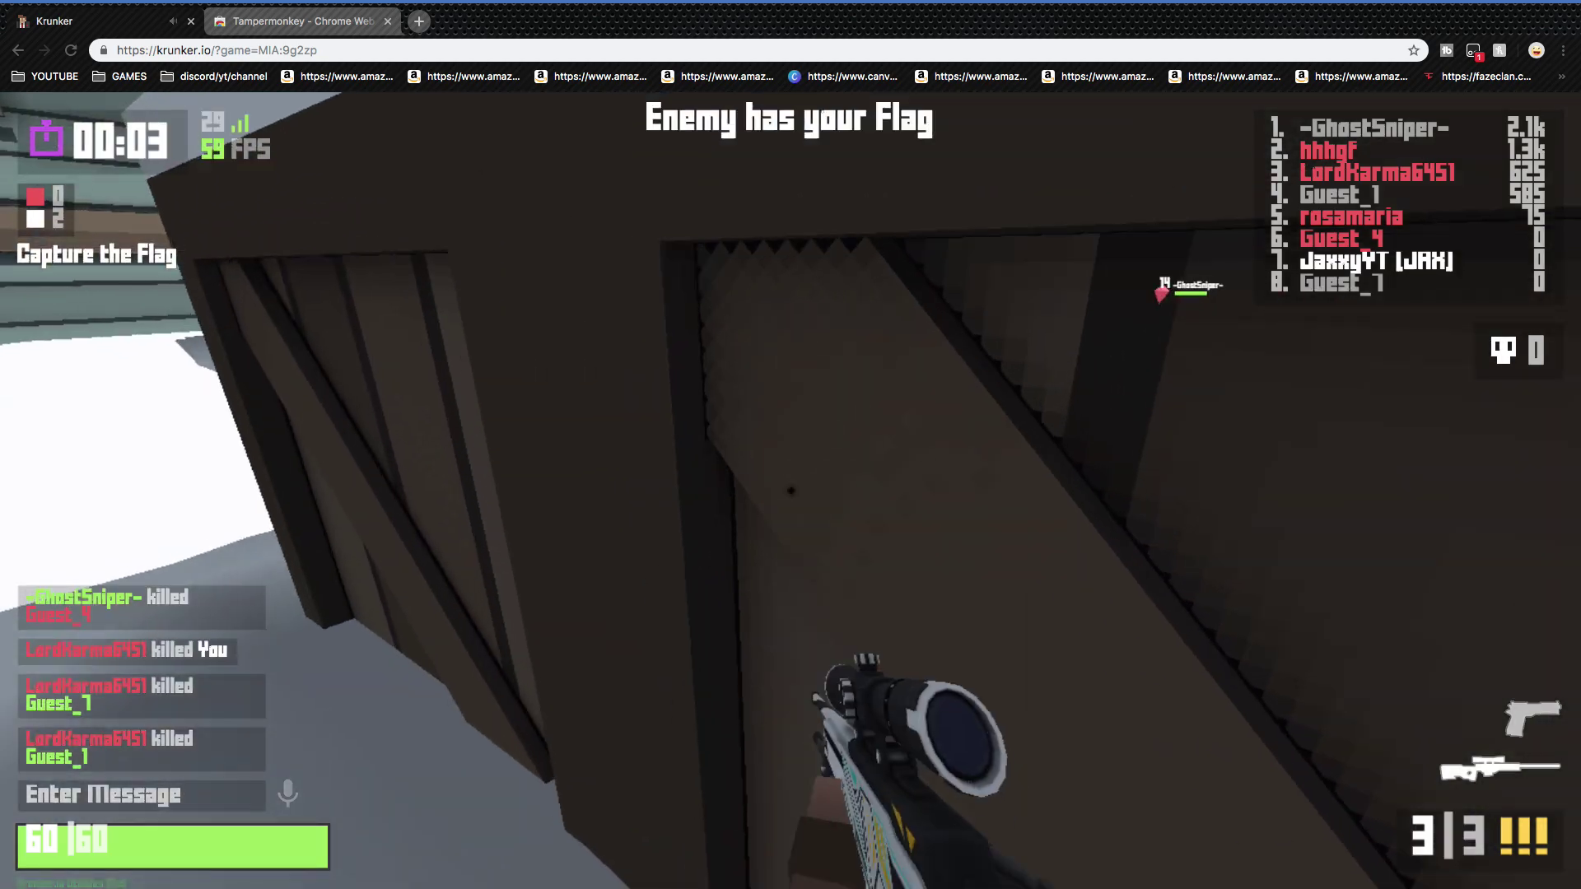
key(2)
key(w)
key(e)
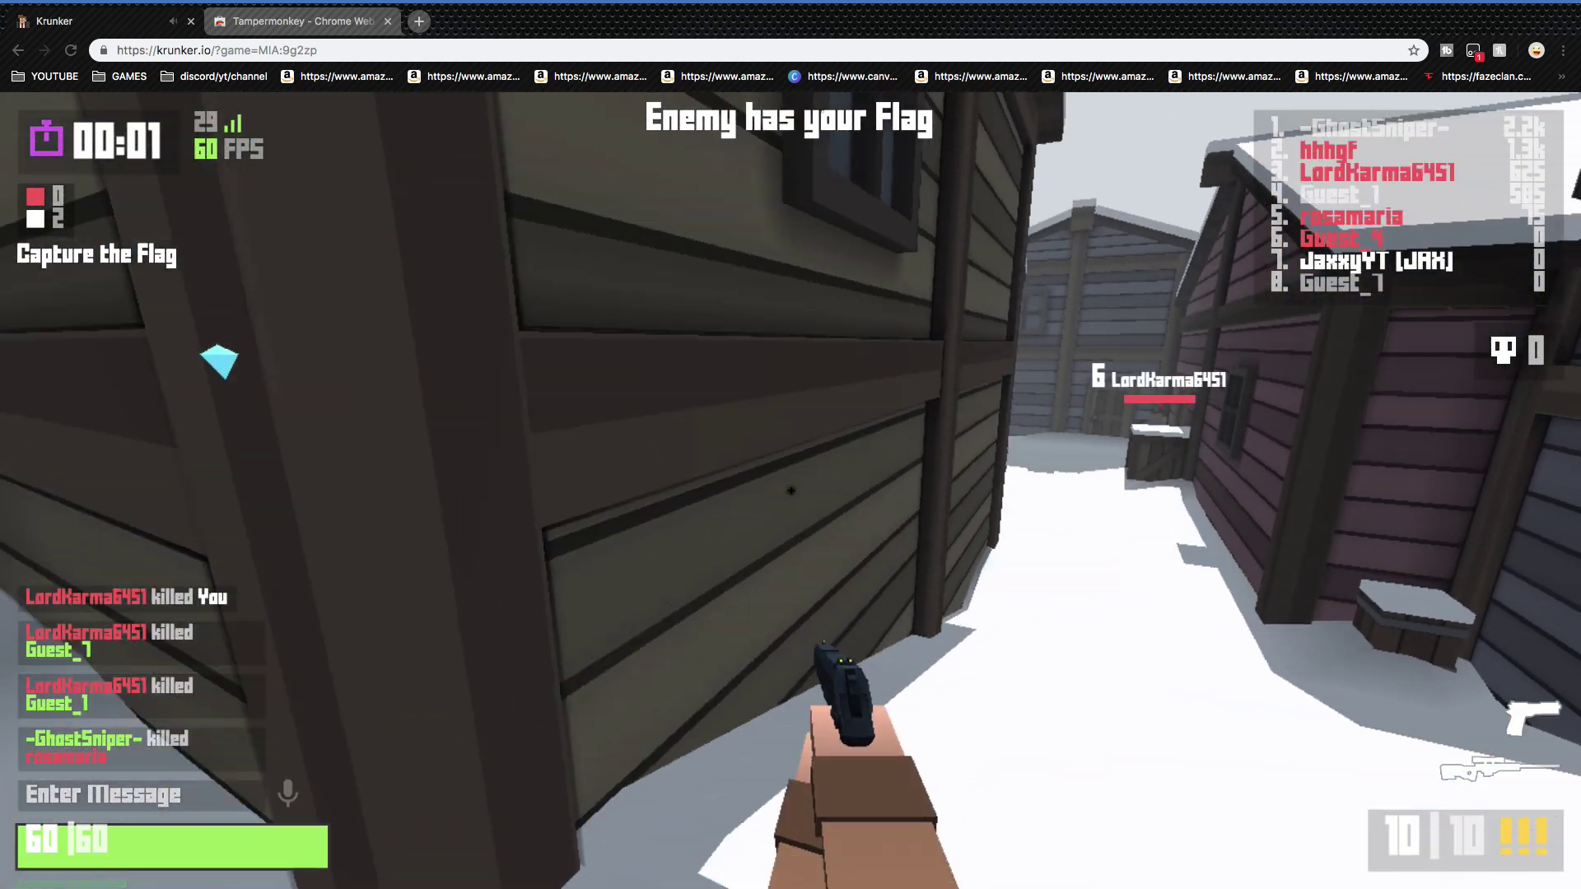
key(e)
key(e)
key(w)
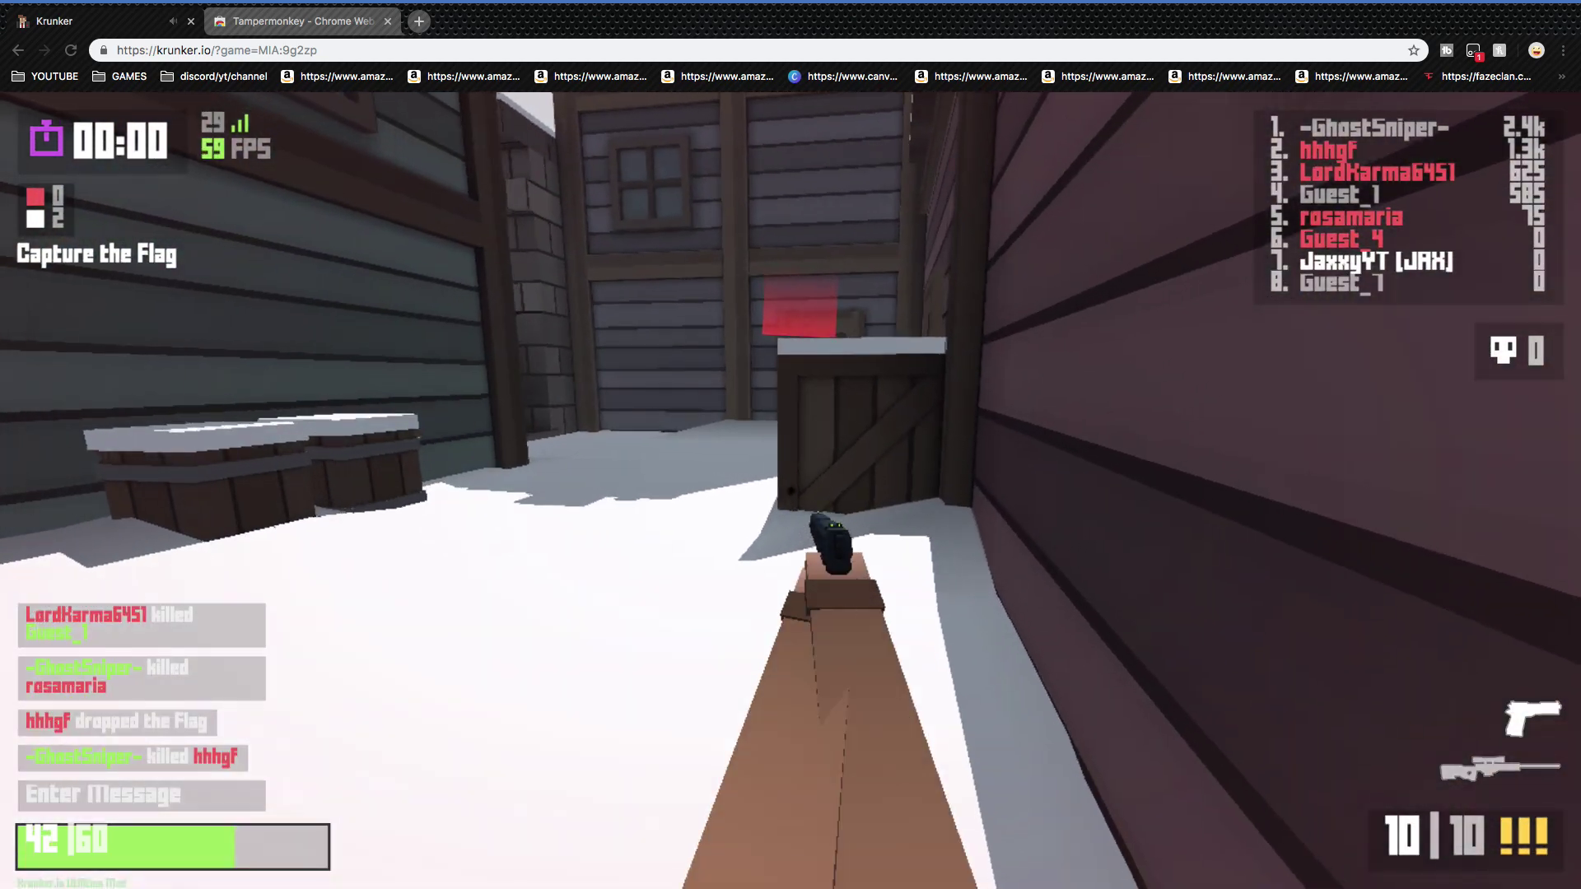
key(space)
key(w)
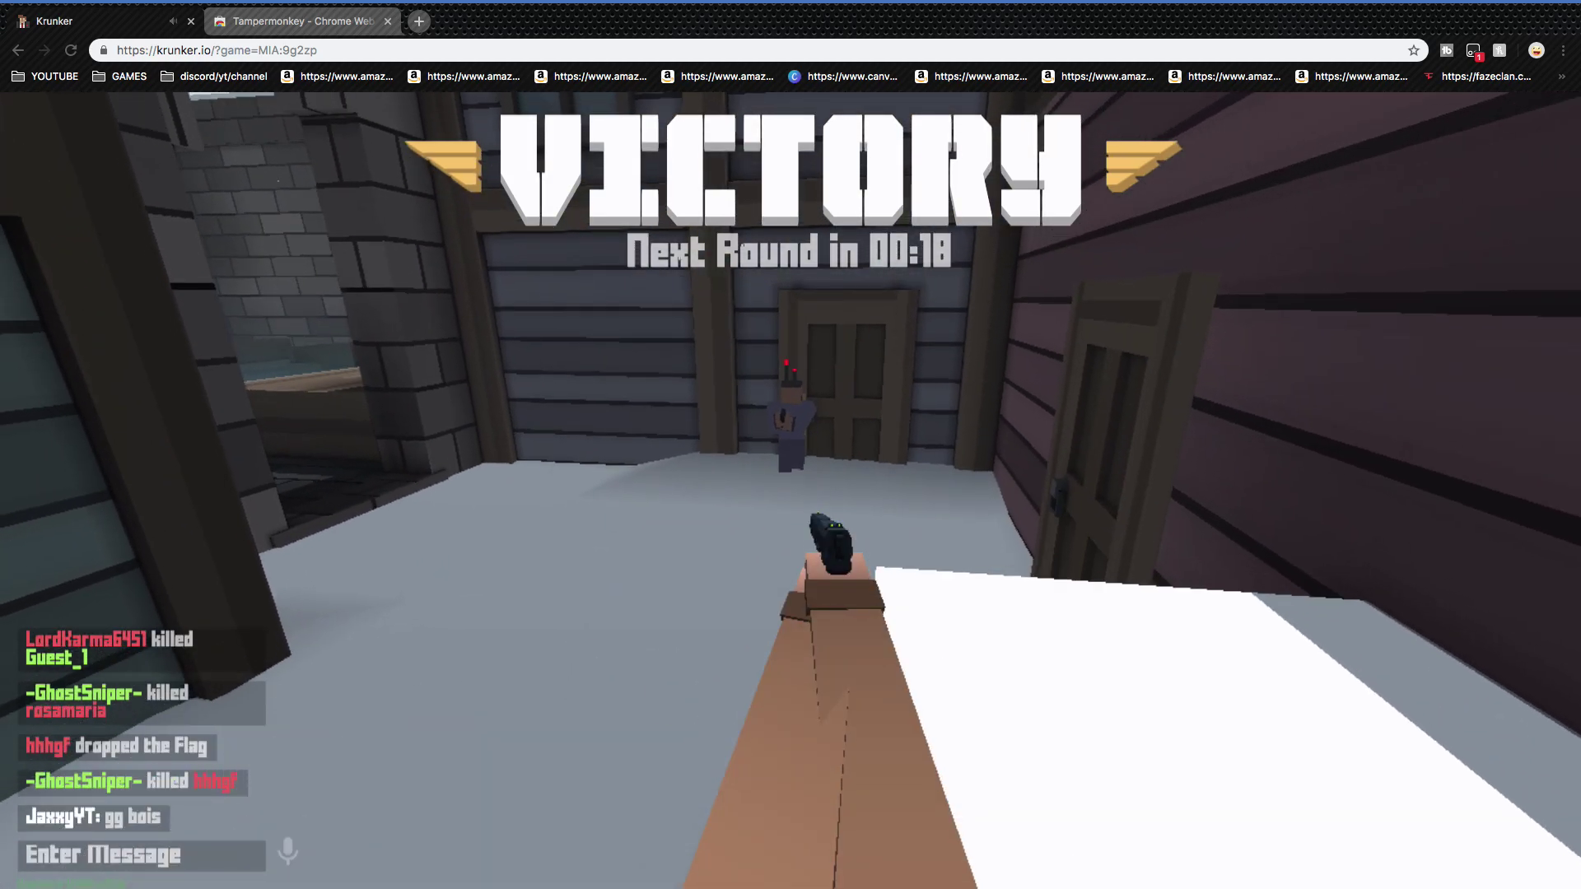
key(q)
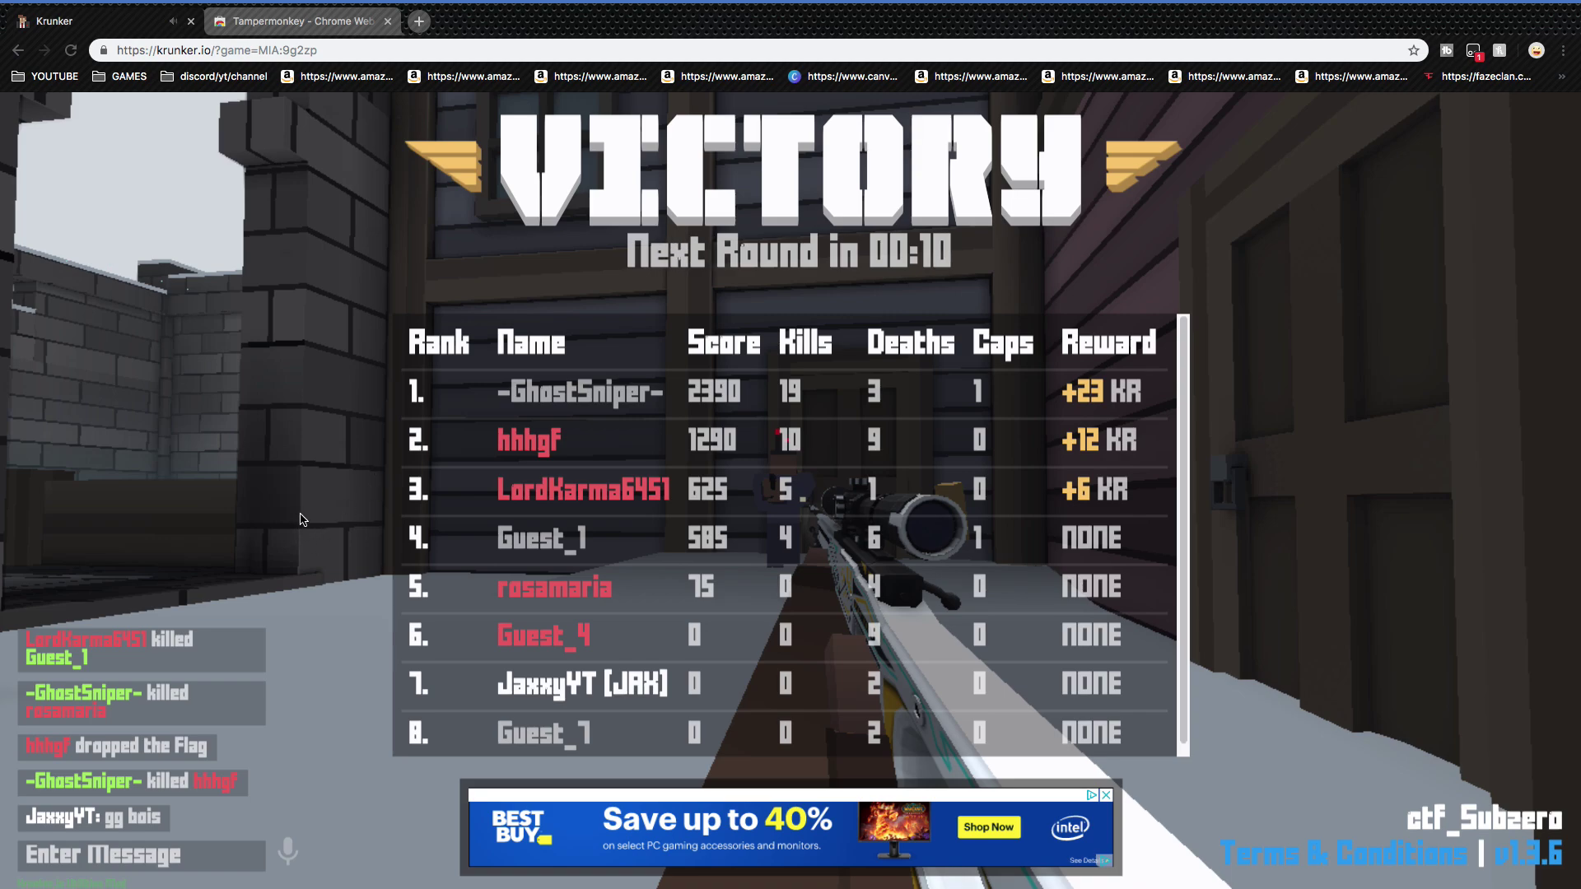
Step: Show the Tampermonkey page in the Chrome Web Store and return to the Krunker game page
mouse_move(823, 6)
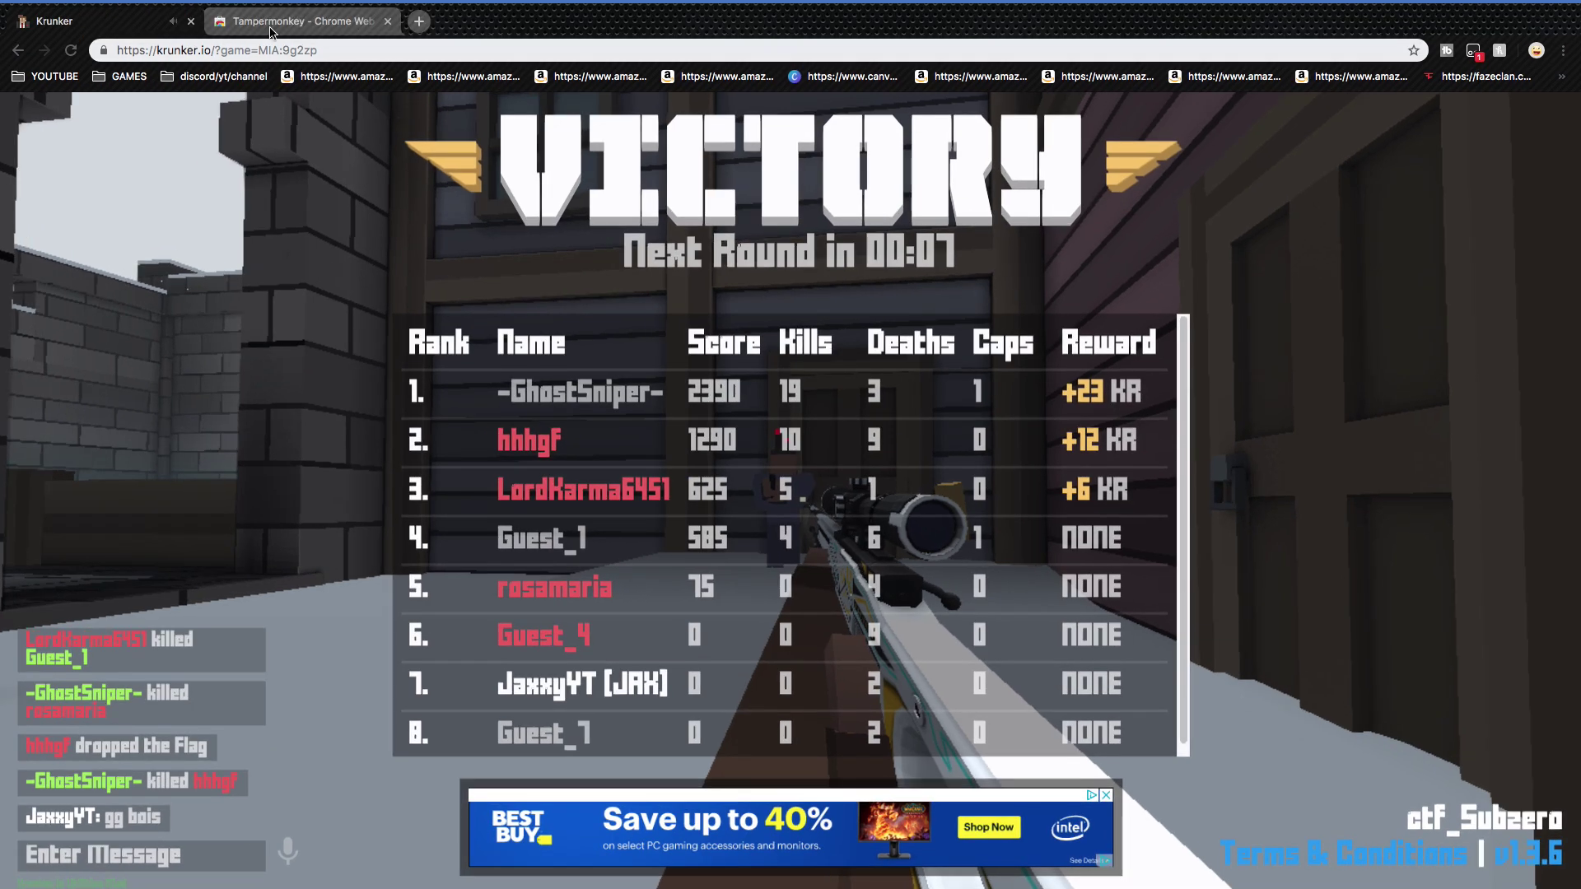
click(247, 22)
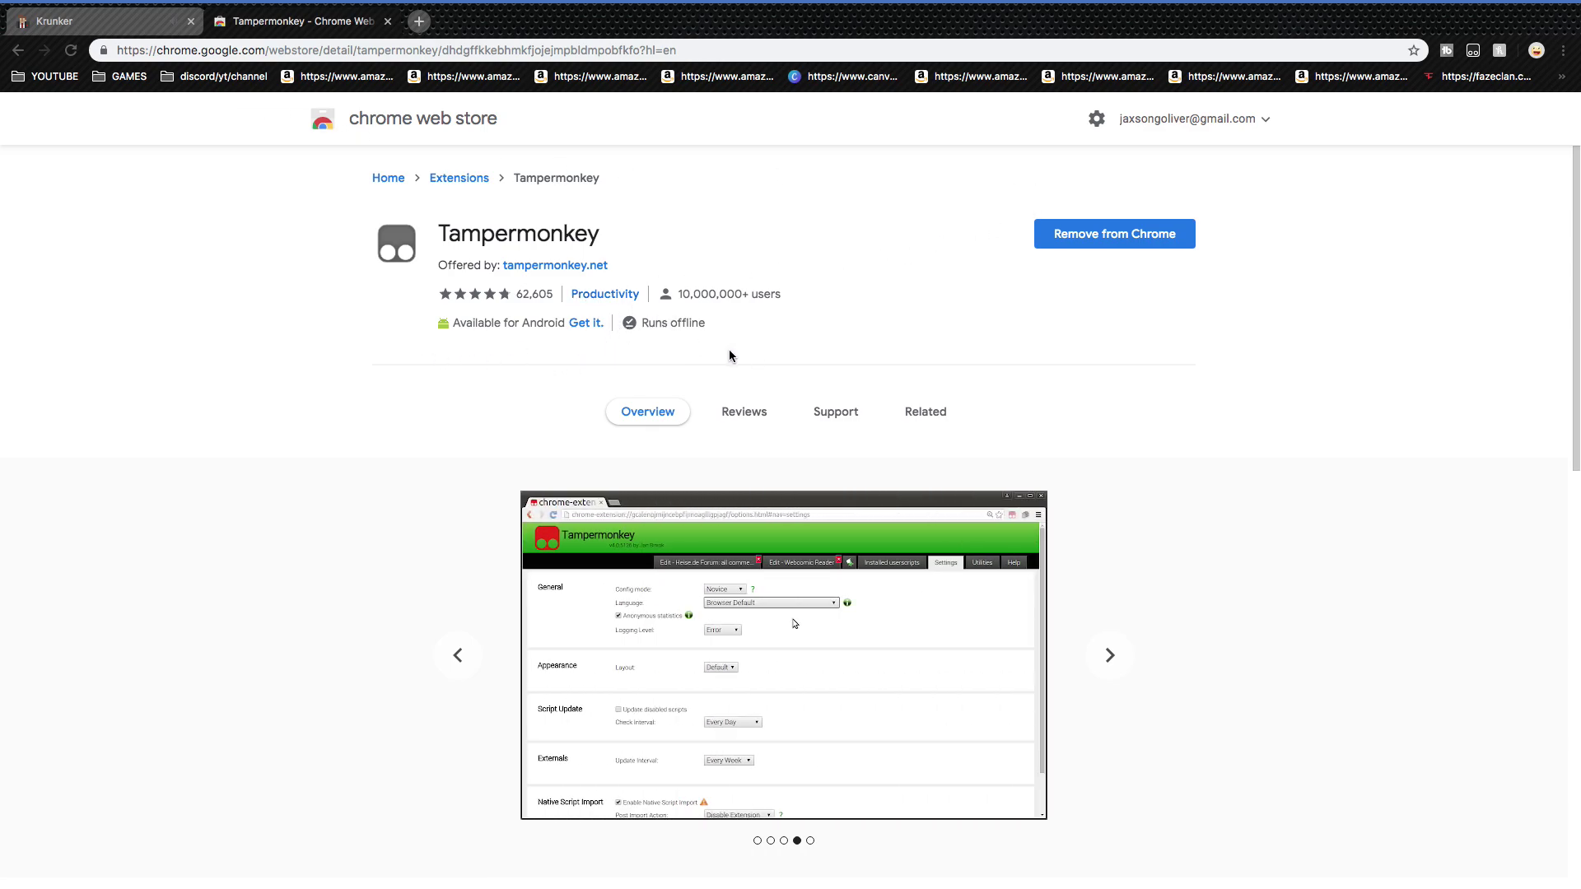
click(82, 23)
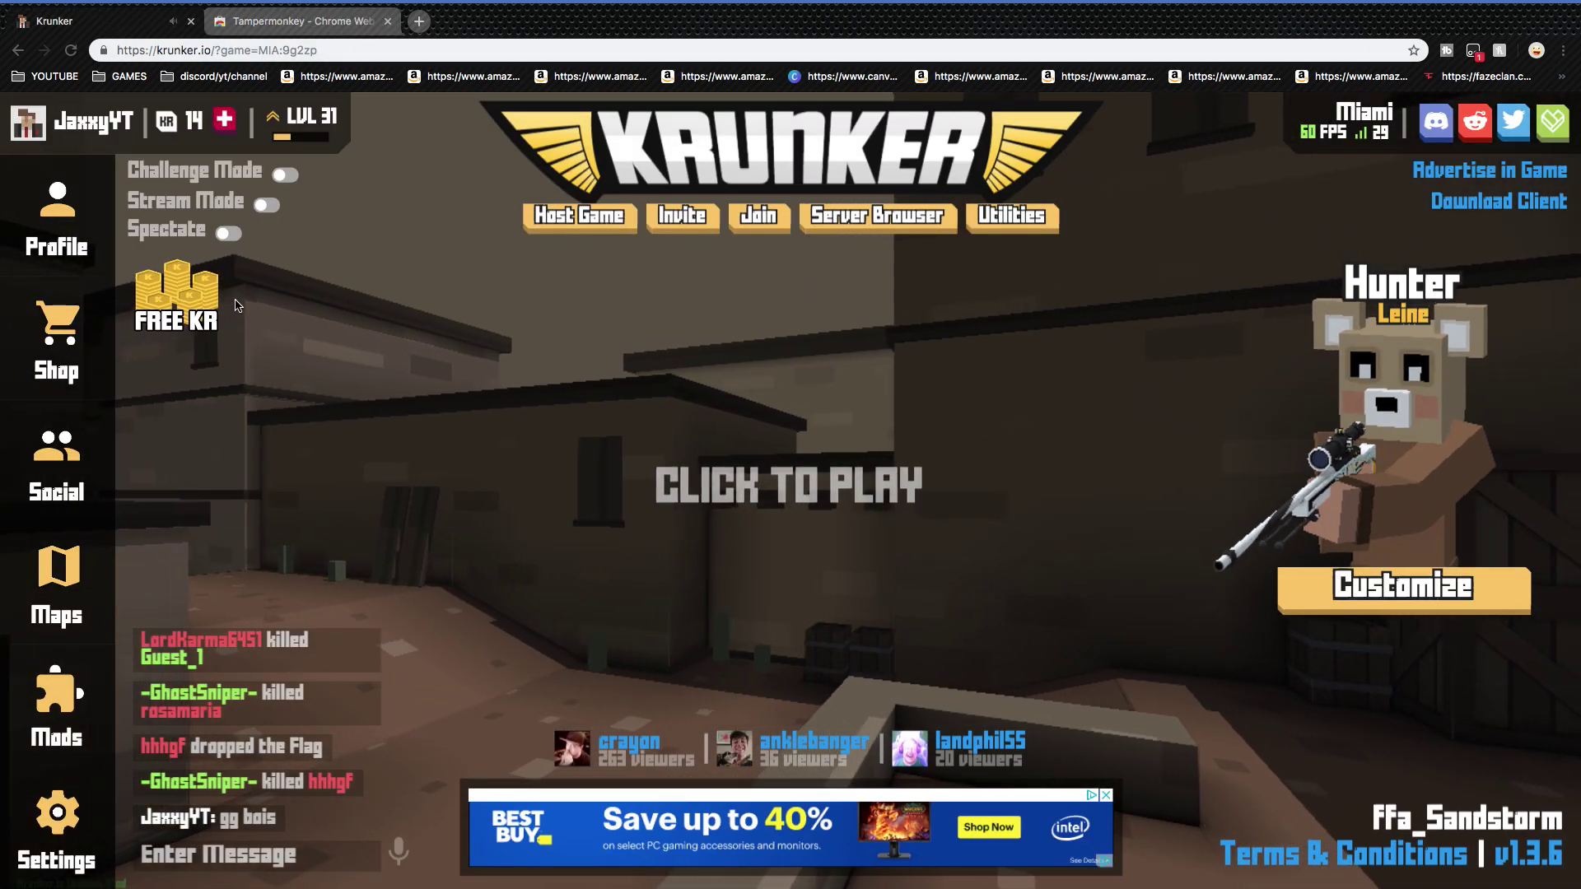
Step: Enter the Free for All match on ffa_Sandstorm and move out across the map with the pistol
click(529, 378)
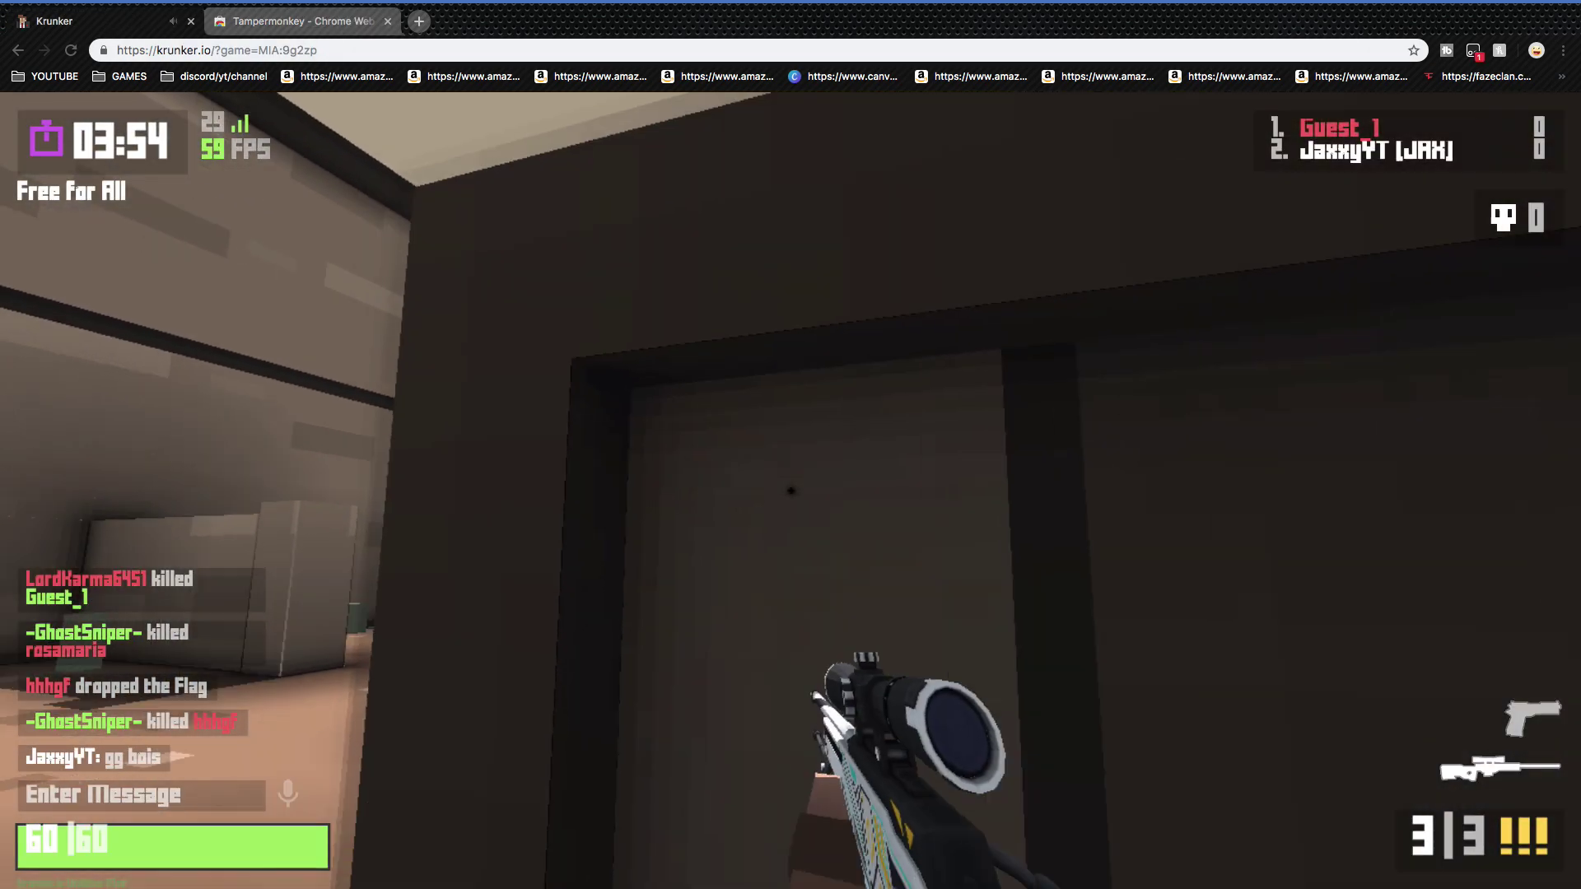
key(w)
key(space)
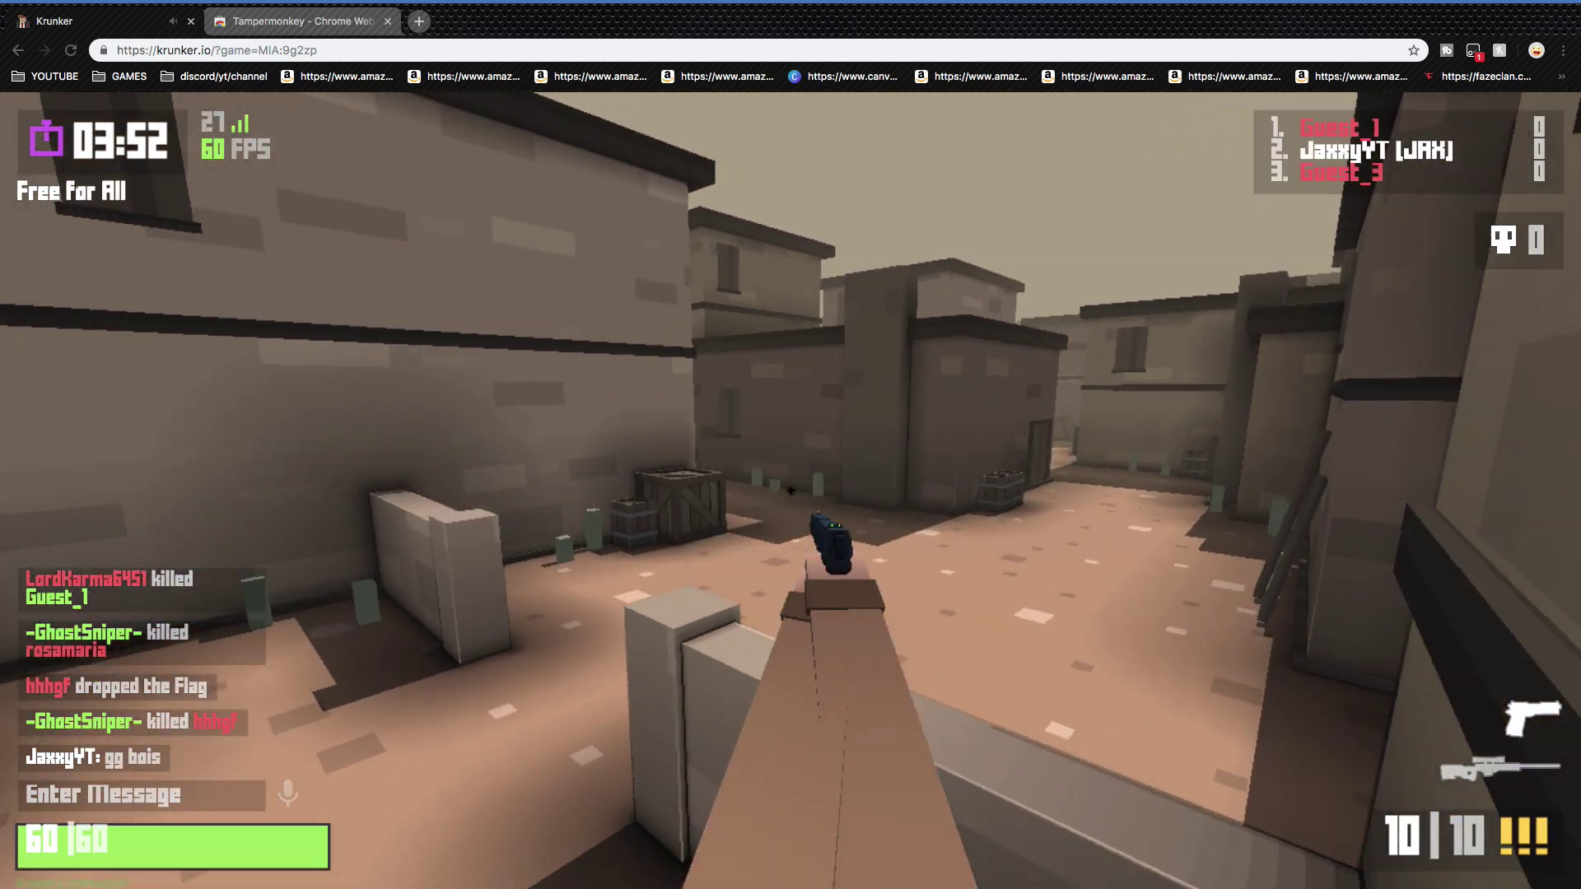
key(e)
key(e)
Step: Switch to the sniper rifle, shoot the distant enemy through the scope and reload
key(1)
right_click(791, 491)
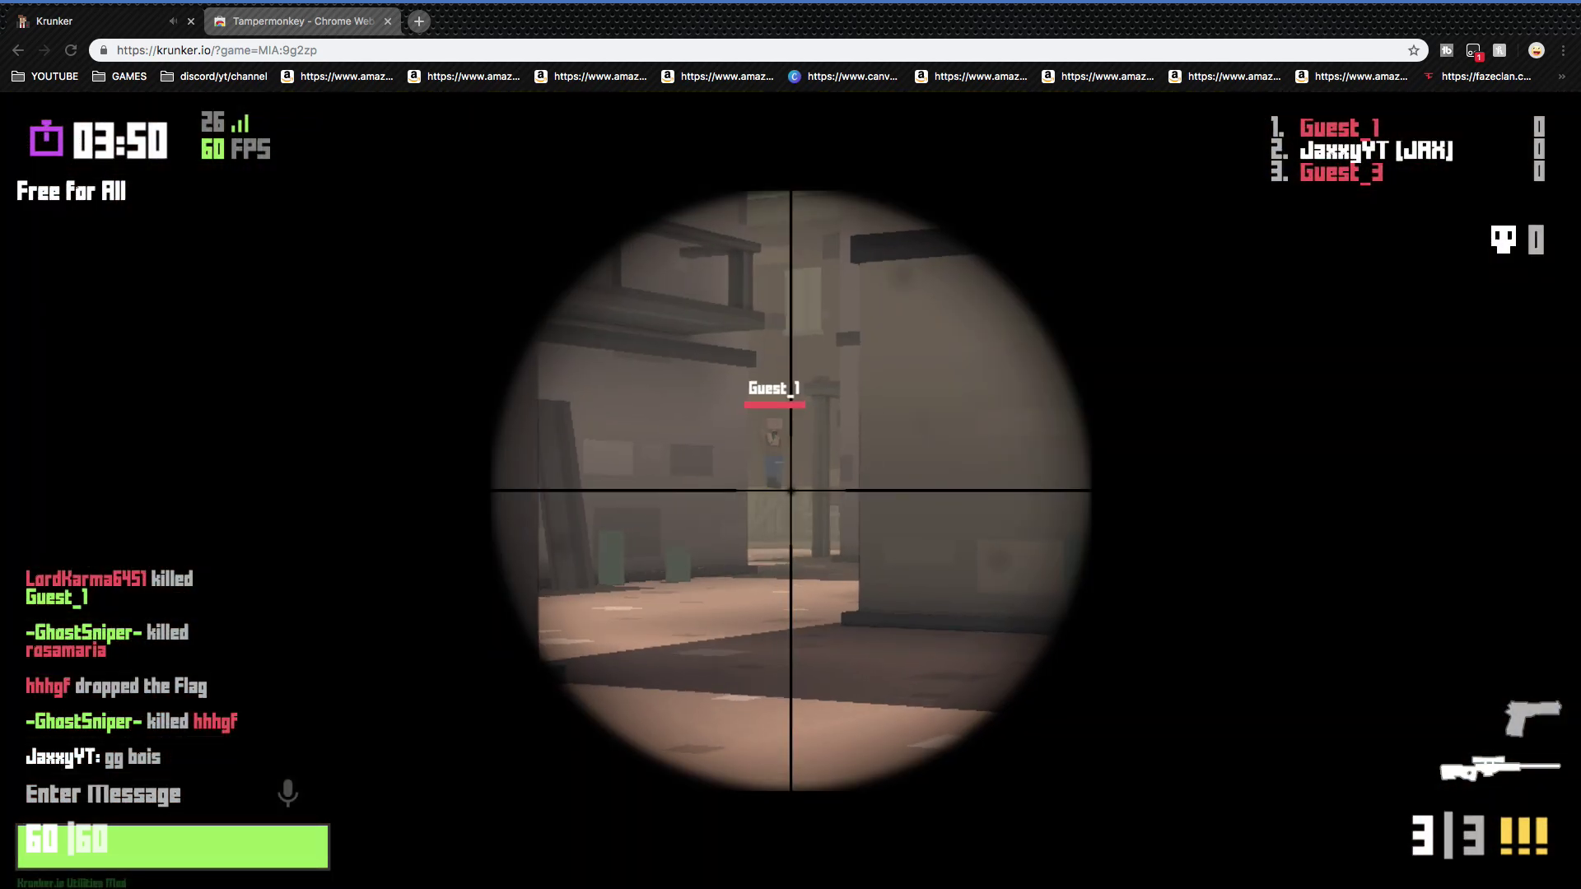
click(790, 491)
key(r)
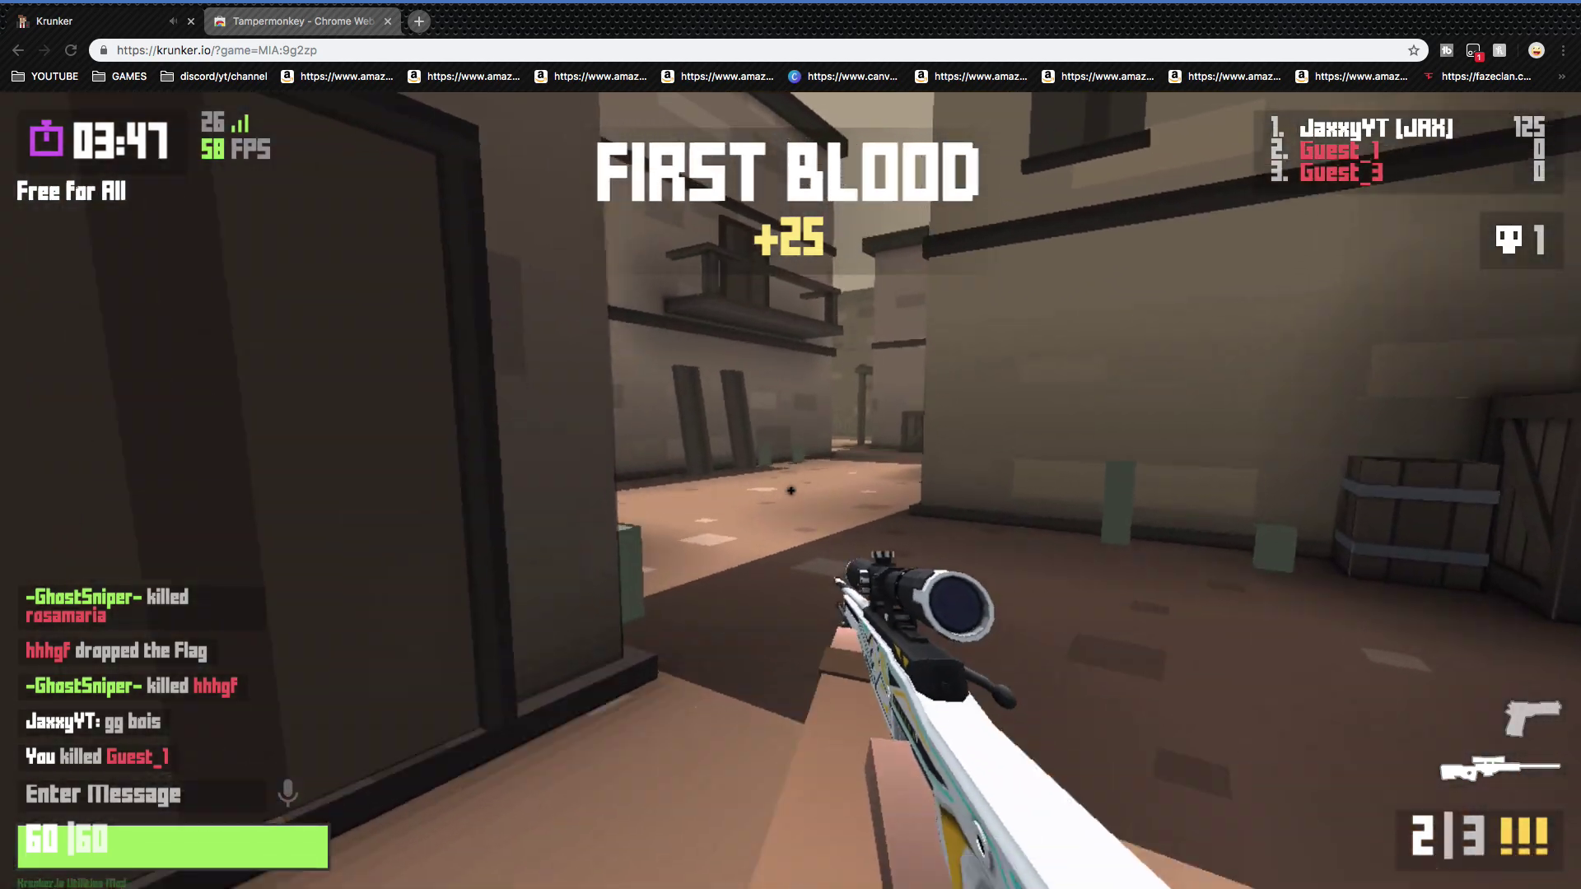